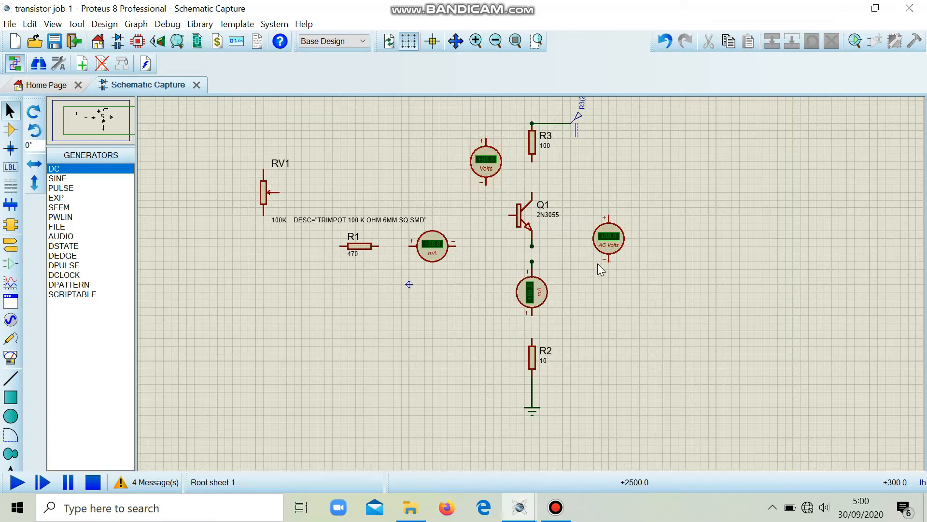
# - Replace the AC voltmeter beside transistor Q1 with a DC voltmeter in the same place
pyautogui.click(15, 358)
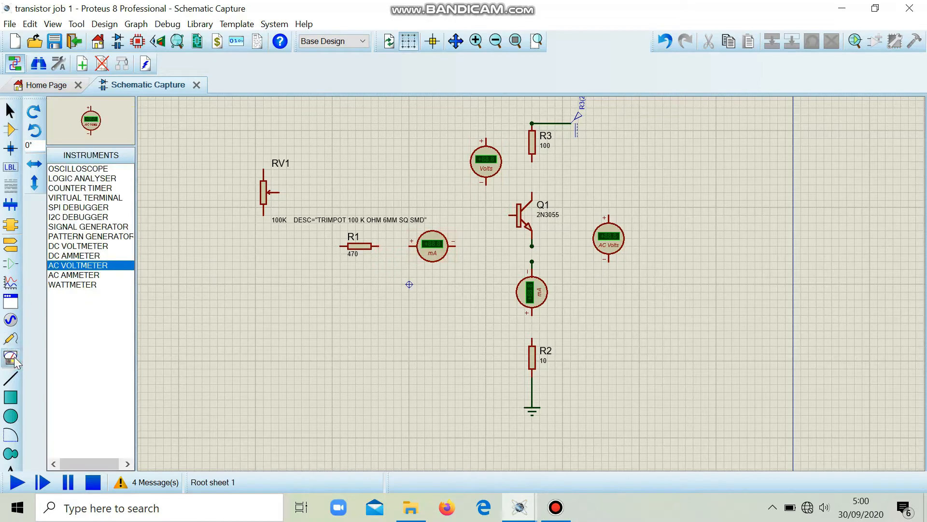
pyautogui.click(75, 246)
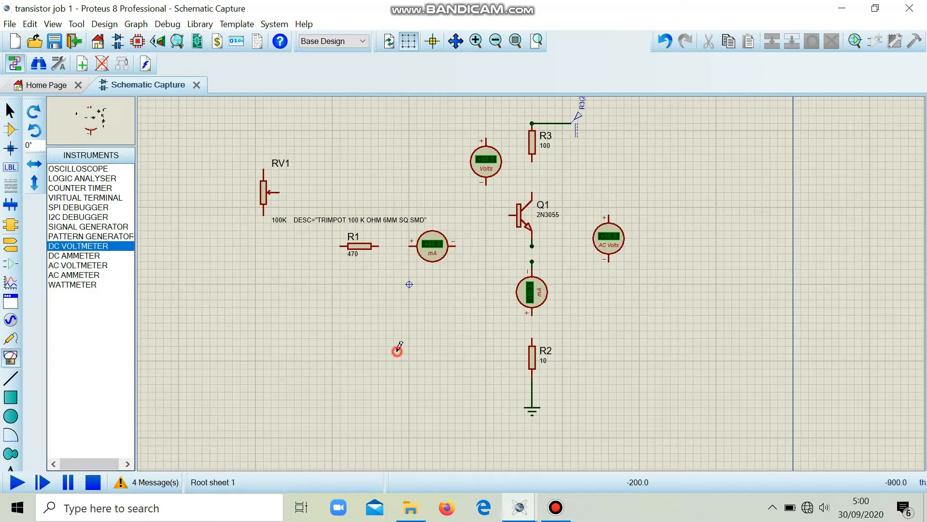
pyautogui.click(716, 264)
pyautogui.click(716, 263)
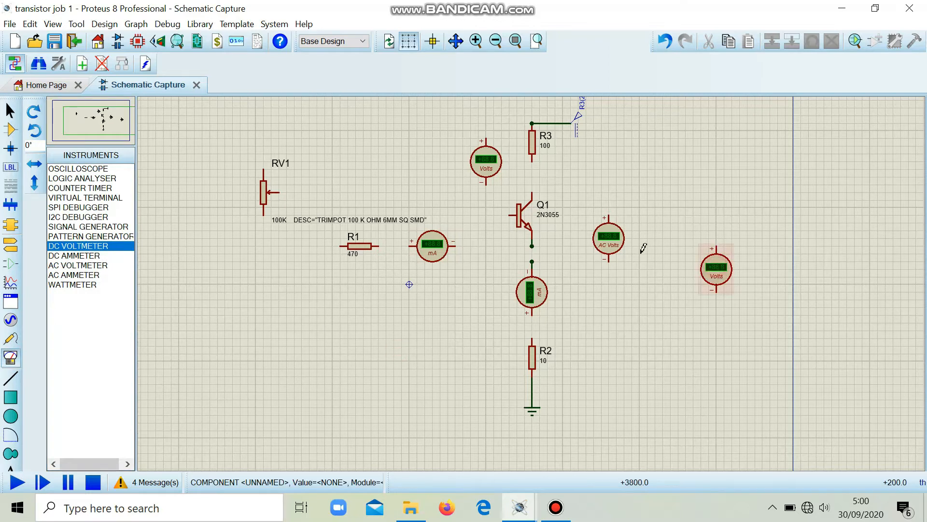
pyautogui.click(613, 239)
pyautogui.press('Delete')
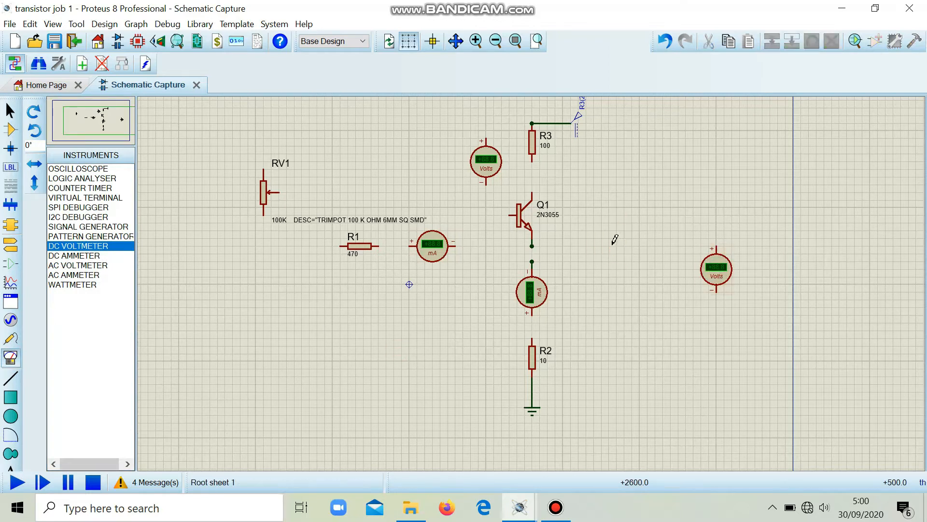
pyautogui.click(708, 274)
pyautogui.moveTo(708, 274); pyautogui.dragTo(601, 252)
pyautogui.click(689, 290)
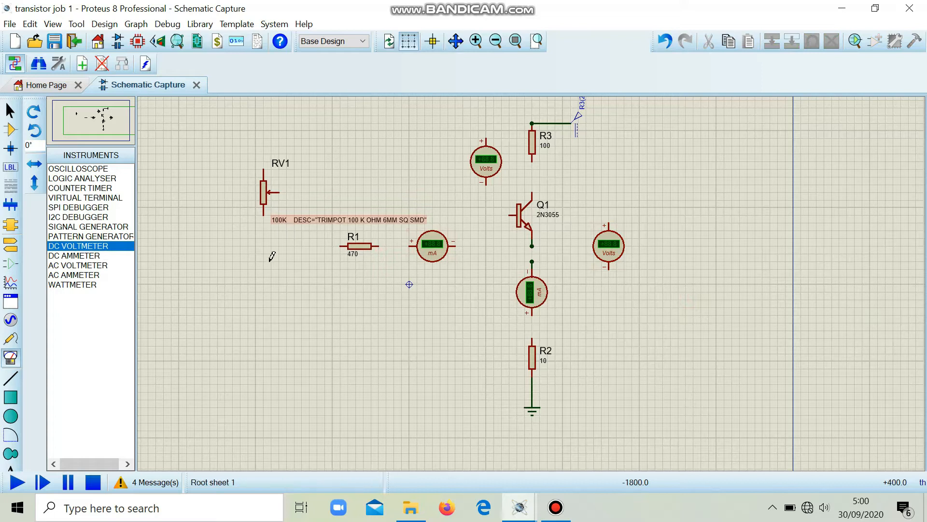
# - Wire RV1's lower terminal through R1 and the horizontal milliammeter in series to the base of Q1
pyautogui.click(263, 215)
pyautogui.click(340, 246)
pyautogui.click(379, 246)
pyautogui.click(409, 247)
pyautogui.click(456, 247)
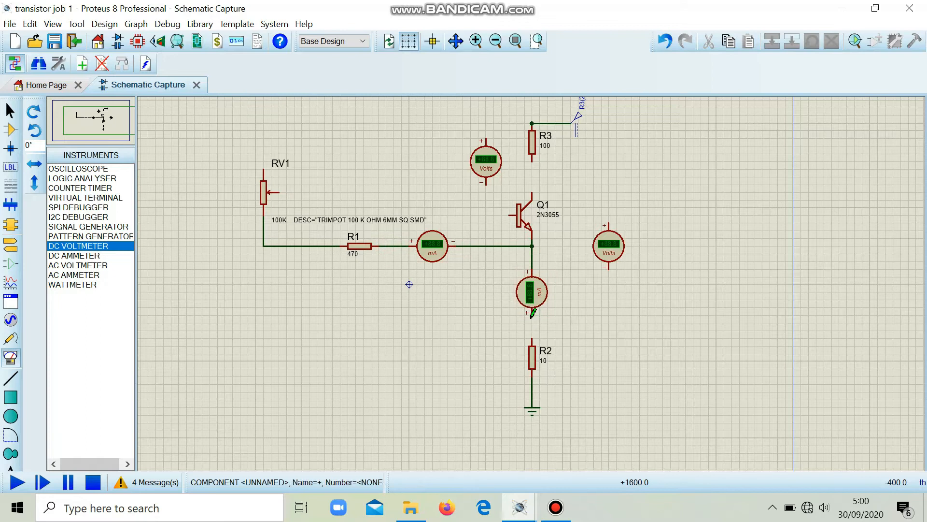
pyautogui.click(509, 215)
# - Wire Q1's emitter through the vertical milliammeter to the upper end of R2
pyautogui.click(532, 247)
pyautogui.click(532, 262)
pyautogui.click(532, 315)
pyautogui.click(533, 339)
# - Wire Q1's collector to the lower end of R3 and RV1's upper terminal to the supply node above R3
pyautogui.click(532, 193)
pyautogui.click(532, 156)
pyautogui.click(264, 170)
pyautogui.click(532, 124)
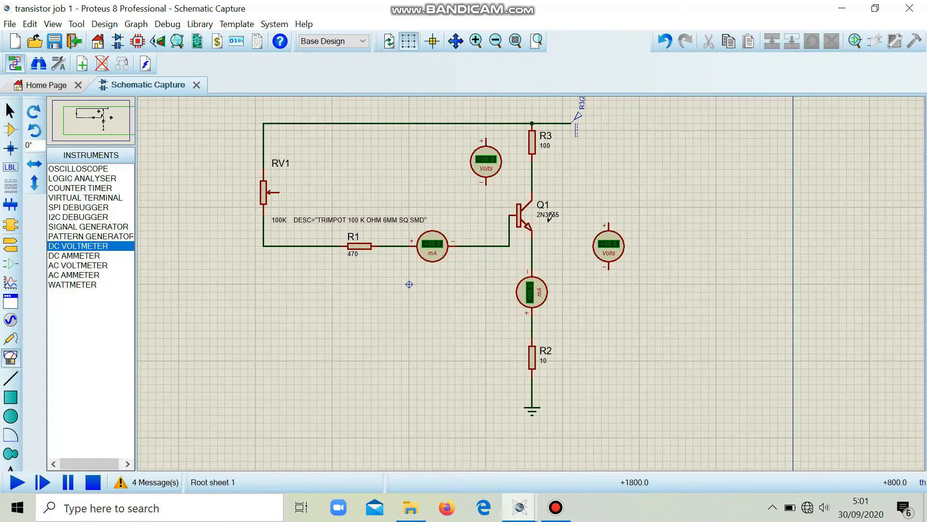
# - Connect the voltmeter between RV1 and Q1 with its negative terminal on the base wire and positive on the collector wire
pyautogui.click(486, 183)
pyautogui.click(485, 246)
pyautogui.click(486, 138)
pyautogui.click(532, 169)
# - Connect the other DC voltmeter across Q1's collector and emitter, and run the simulation
pyautogui.click(609, 223)
pyautogui.click(532, 177)
pyautogui.click(609, 270)
pyautogui.click(533, 247)
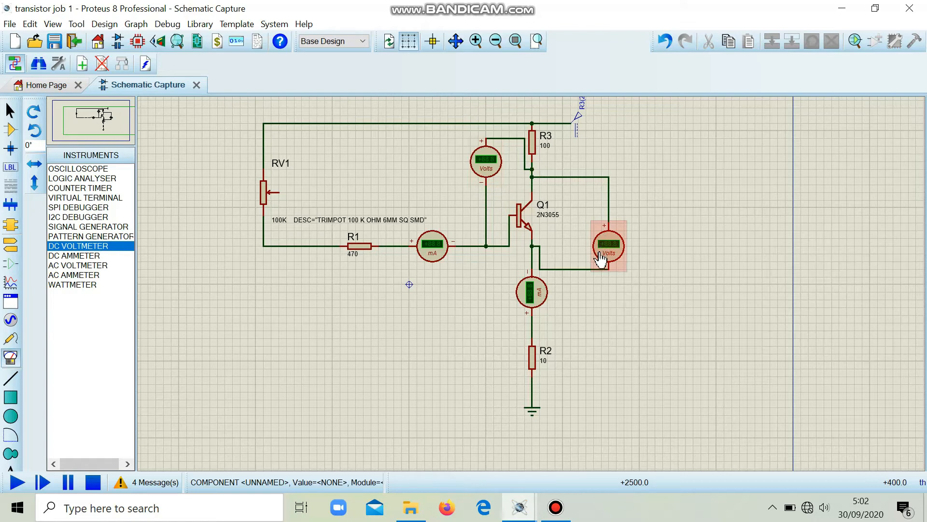
pyautogui.click(19, 482)
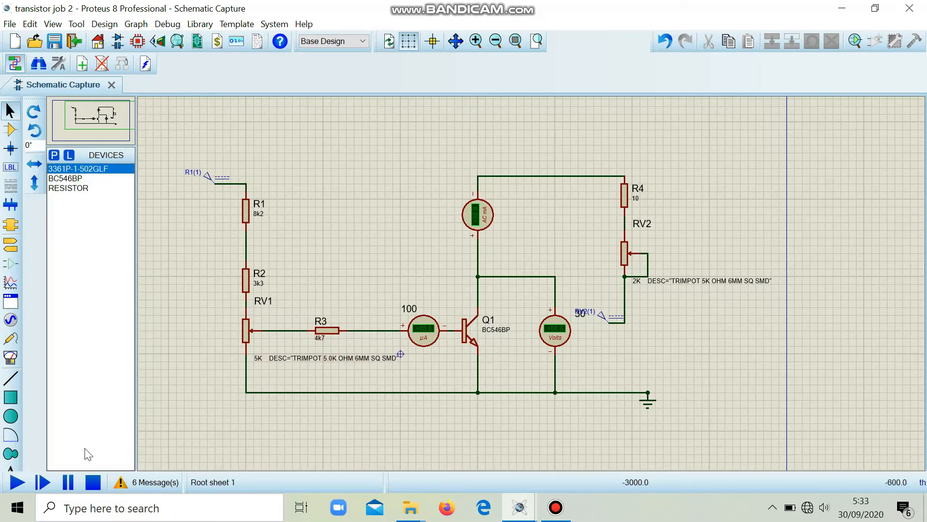
# - Run the transistor job 2 simulation to read the meters around Q1, and stop it
pyautogui.click(17, 482)
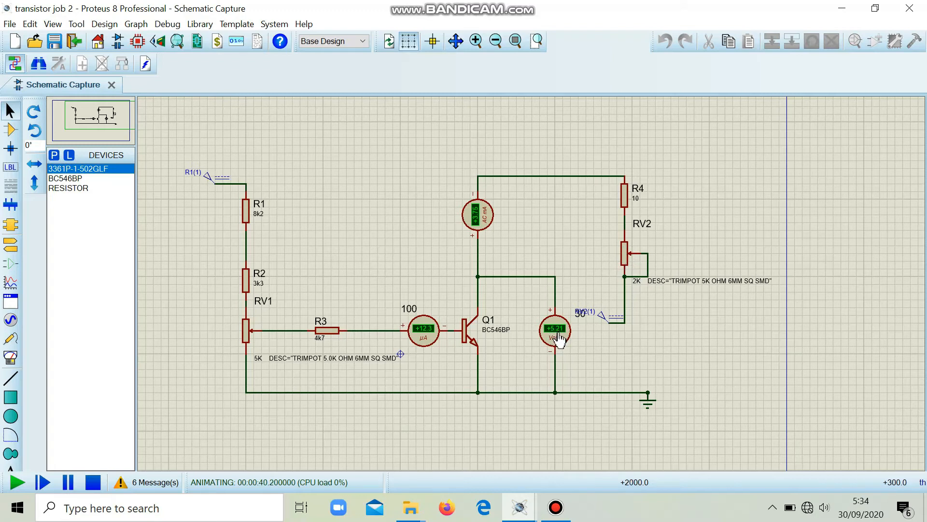
pyautogui.click(100, 482)
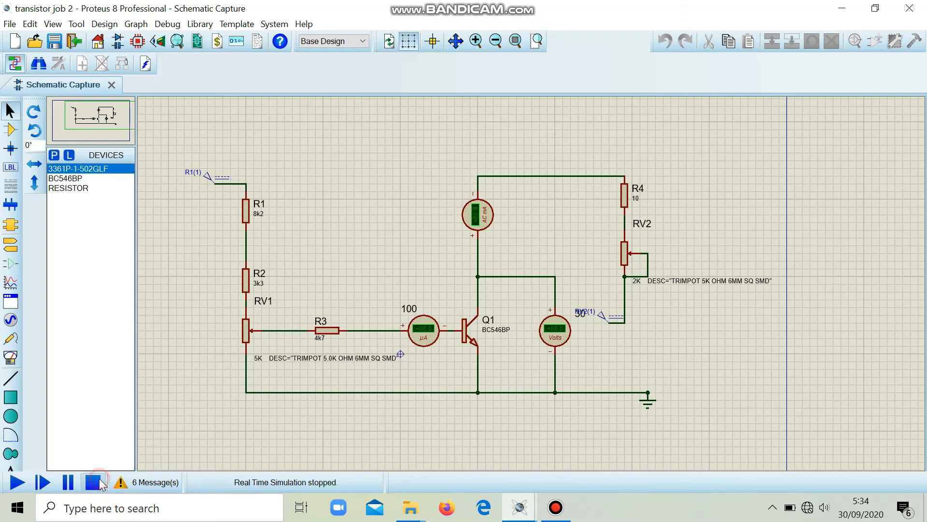
# - Set the component value of trimpot RV1 to 6.5K, keeping its description text
pyautogui.doubleClick(245, 338)
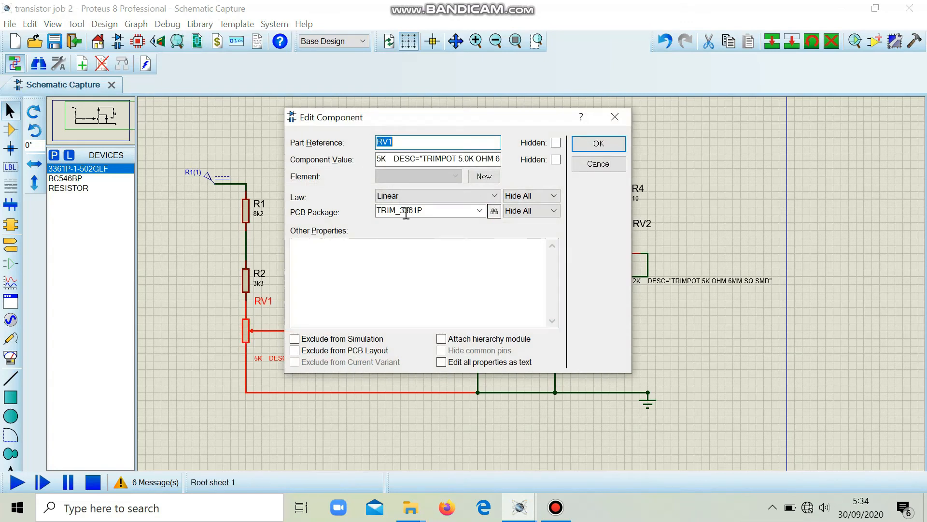
pyautogui.click(383, 158)
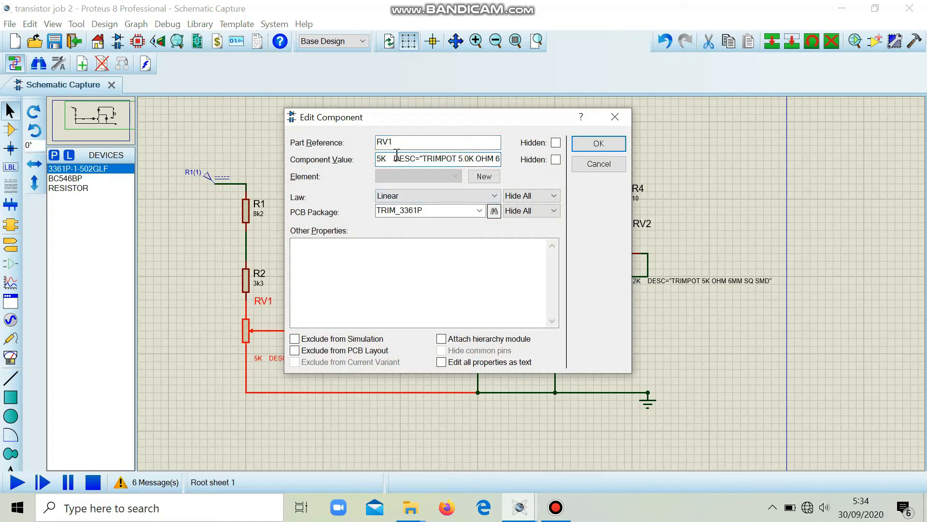
pyautogui.press('BackSpace')
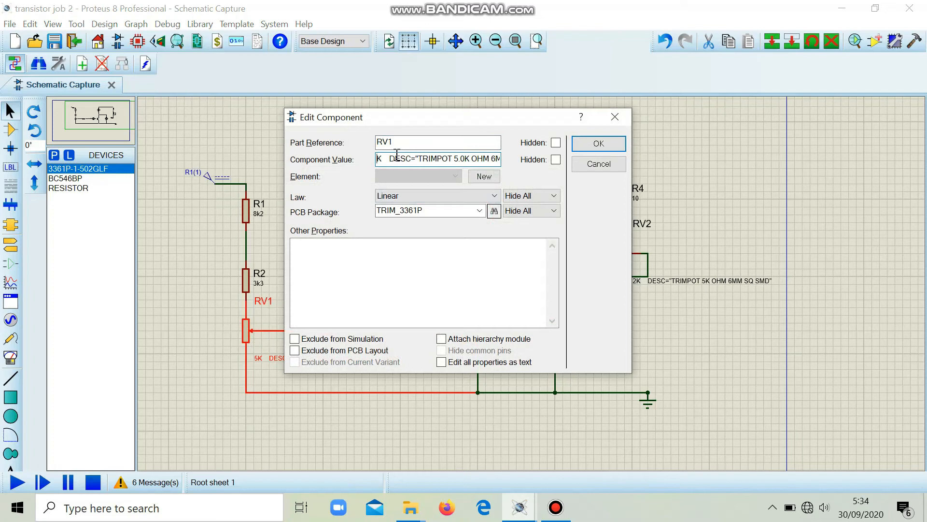
pyautogui.write('6')
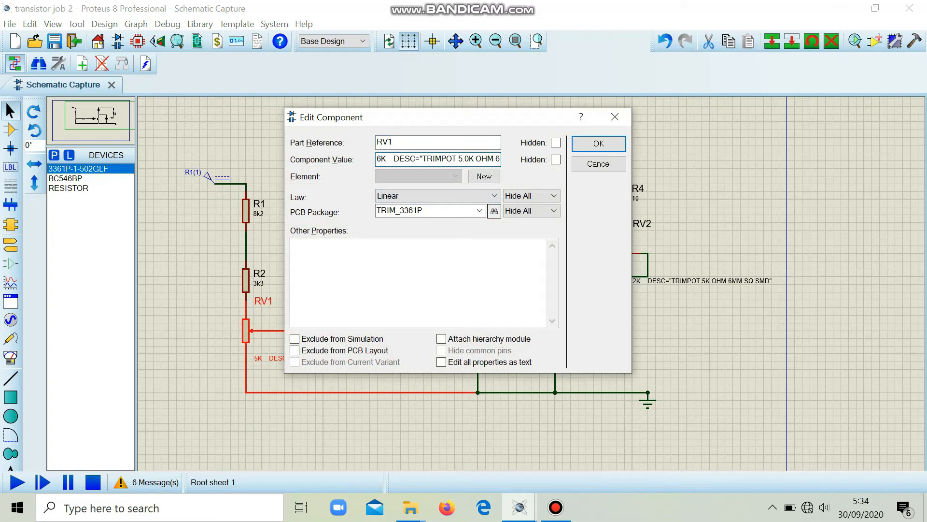
pyautogui.write('.5')
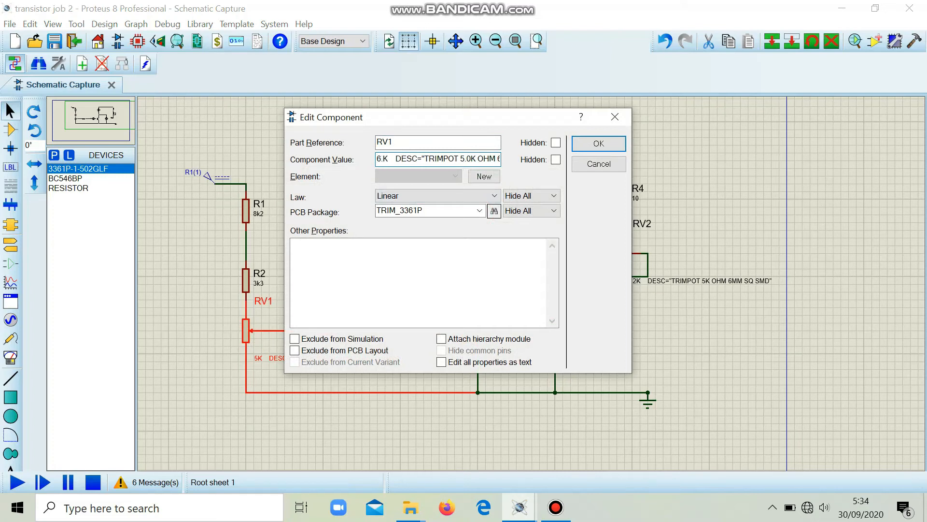
pyautogui.press('Return')
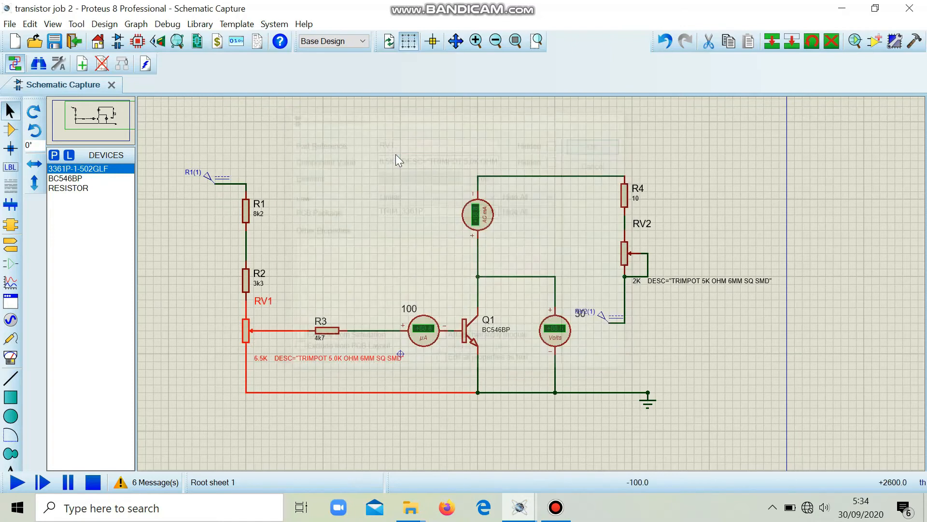
# - Set the component value of trimpot RV2 to 0.5K, keeping its description text
pyautogui.doubleClick(624, 251)
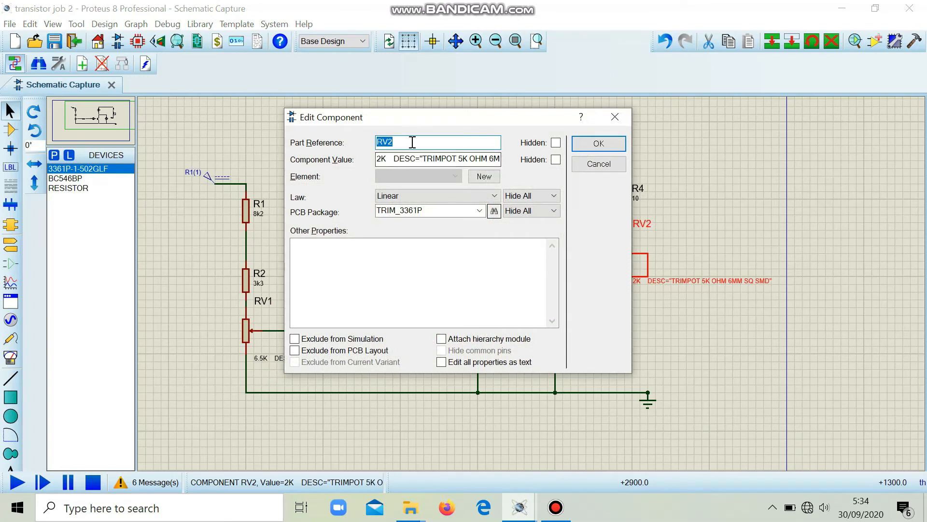
pyautogui.click(381, 161)
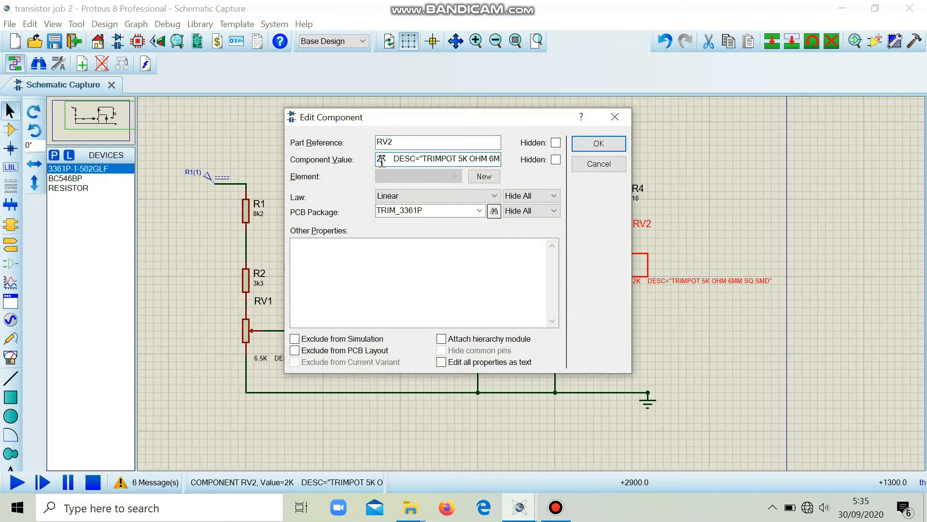
pyautogui.press('BackSpace')
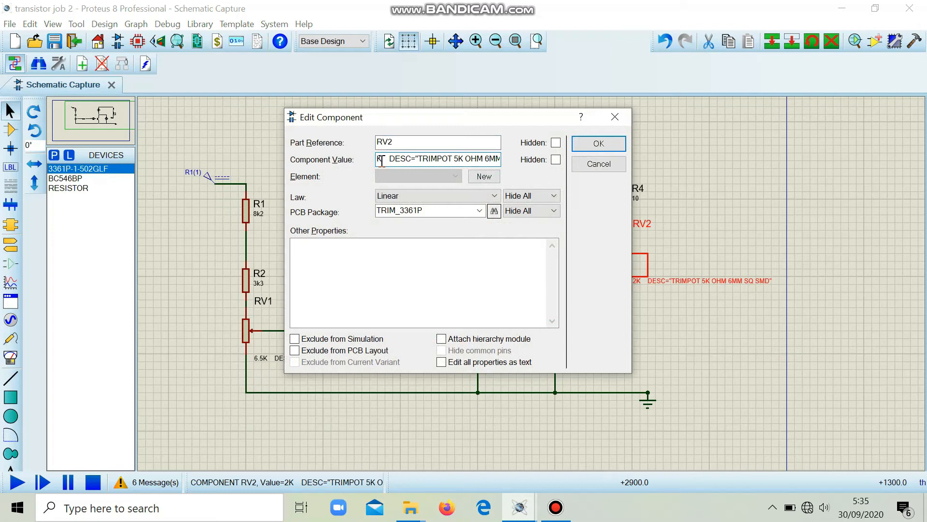
pyautogui.write('0.')
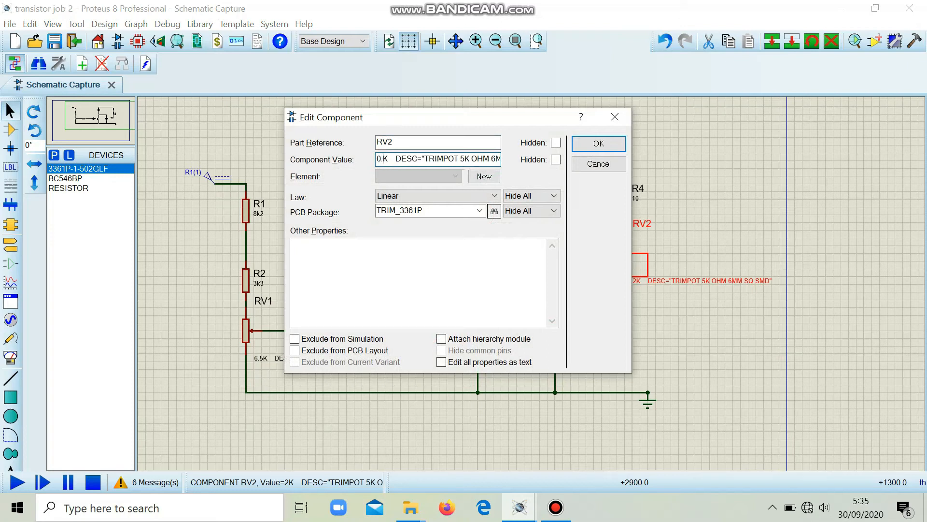
pyautogui.write('5')
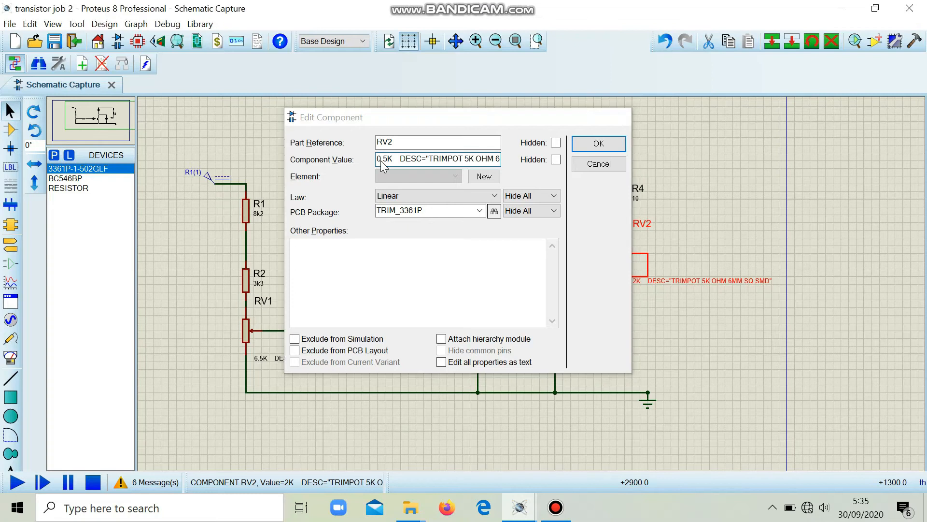
pyautogui.press('Return')
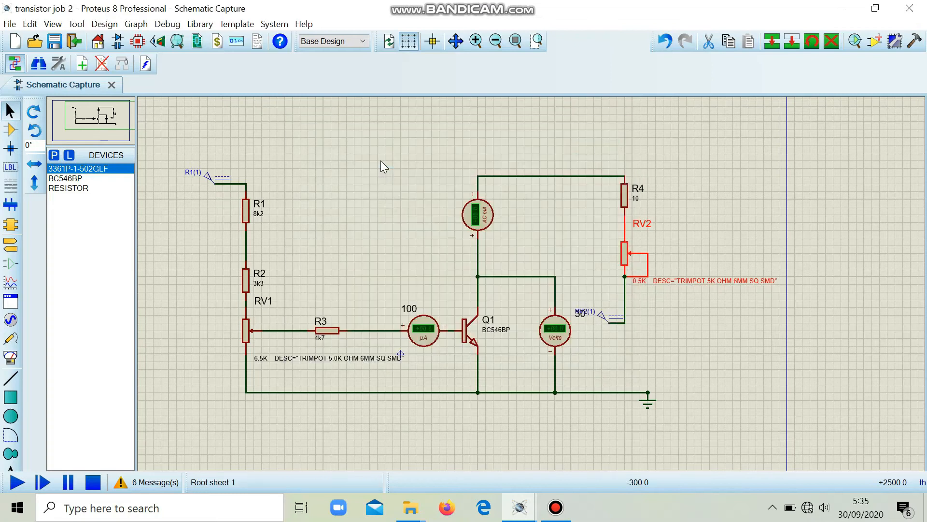
# - Simulate the circuit with the edited trimpot values to read the meters, and stop the run
pyautogui.click(15, 483)
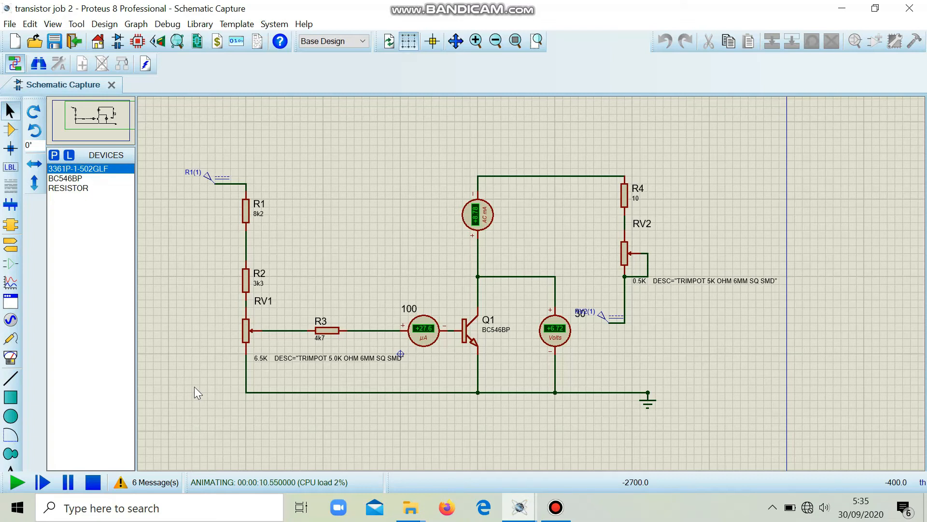
pyautogui.click(93, 483)
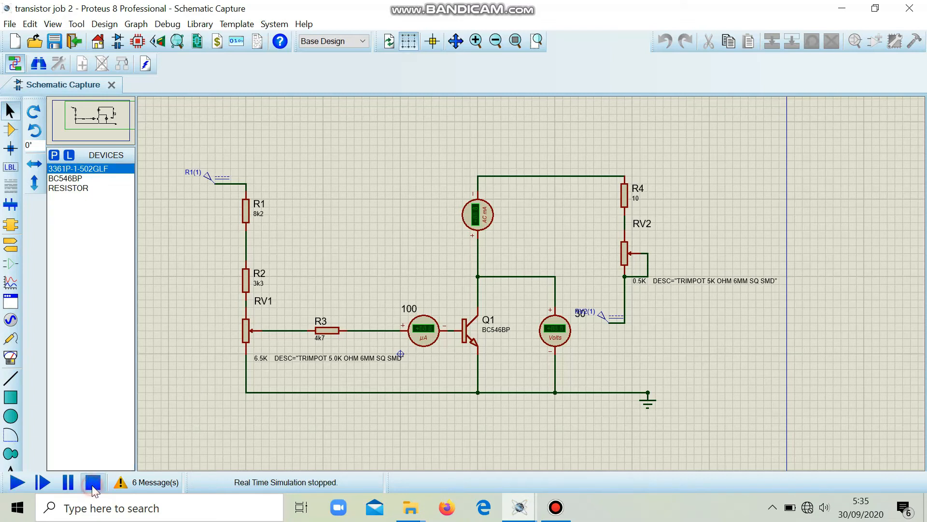
pyautogui.click(254, 357)
pyautogui.click(254, 356)
pyautogui.press('Escape')
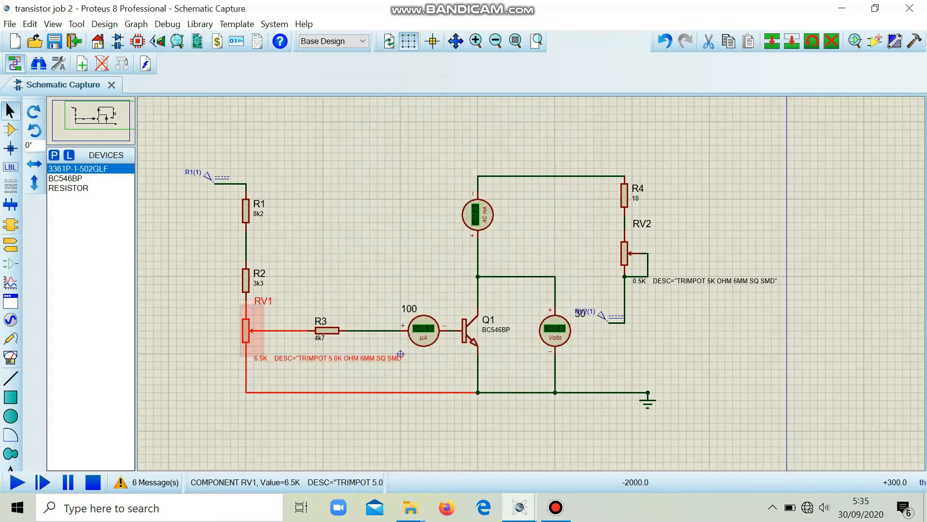
# - Set the component value of trimpot RV1 to 6.8K, keeping its description text
pyautogui.doubleClick(245, 332)
pyautogui.click(388, 161)
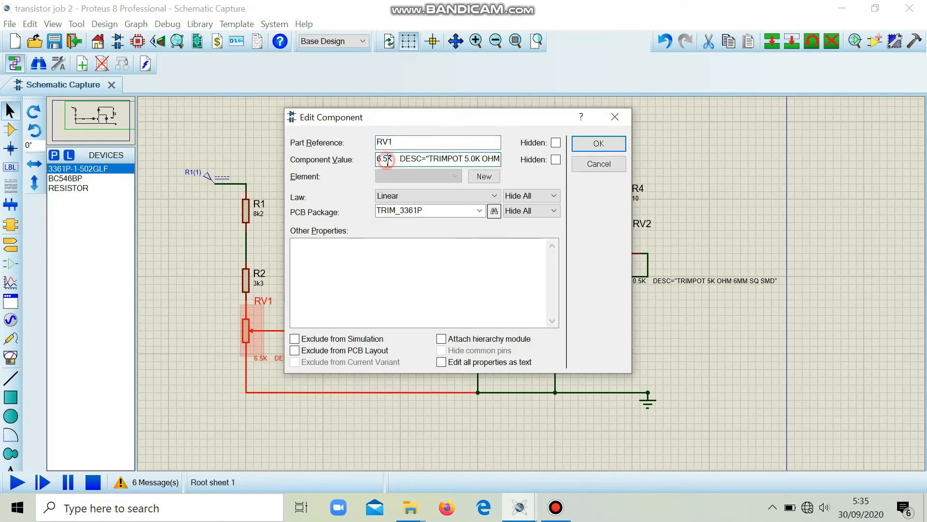
pyautogui.press('BackSpace')
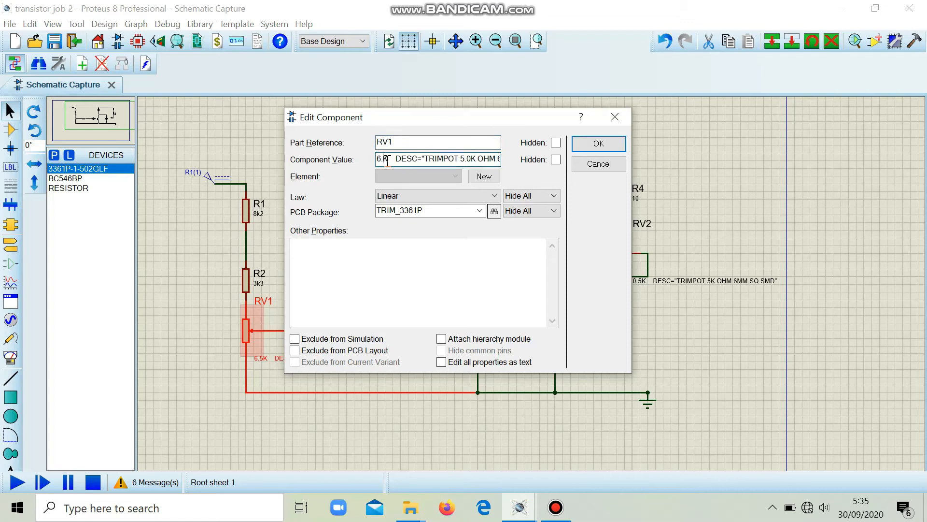
pyautogui.write('8')
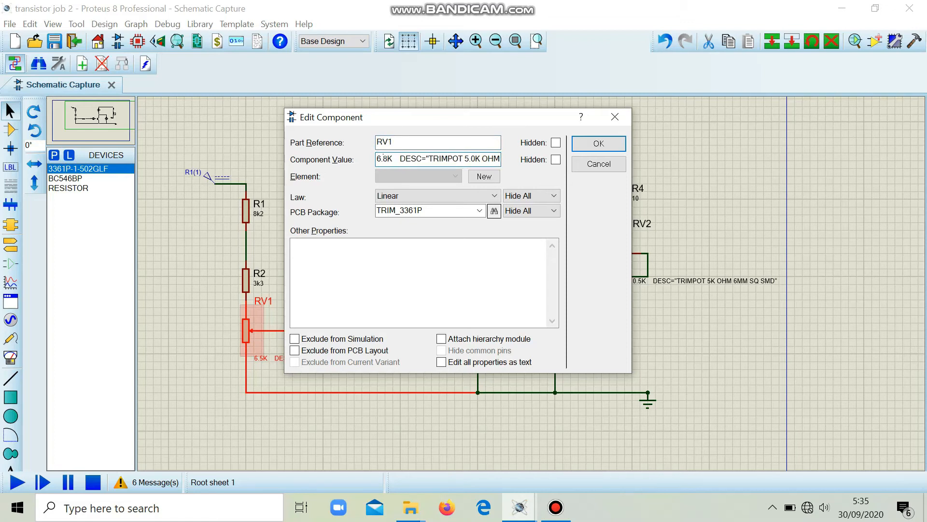
pyautogui.press('Return')
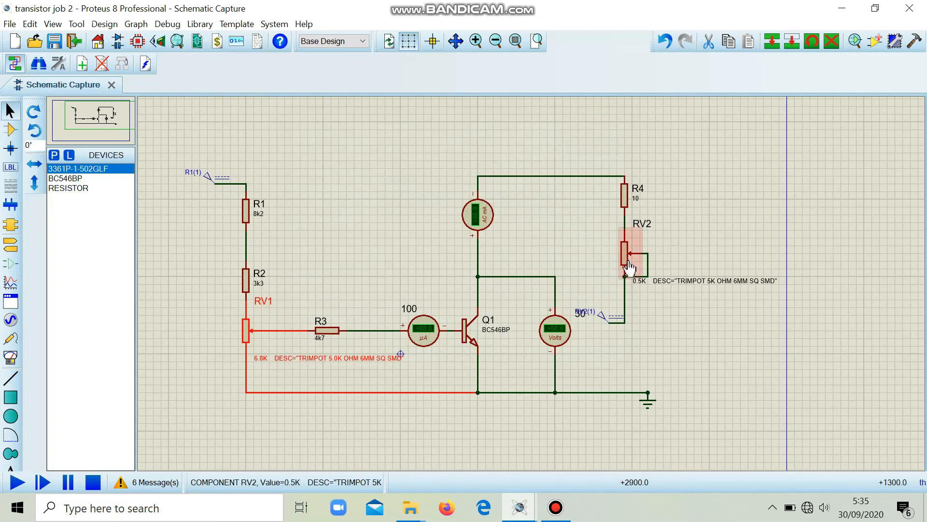
# - Set the component value of trimpot RV2 to 0.6K, keeping its description text
pyautogui.doubleClick(637, 284)
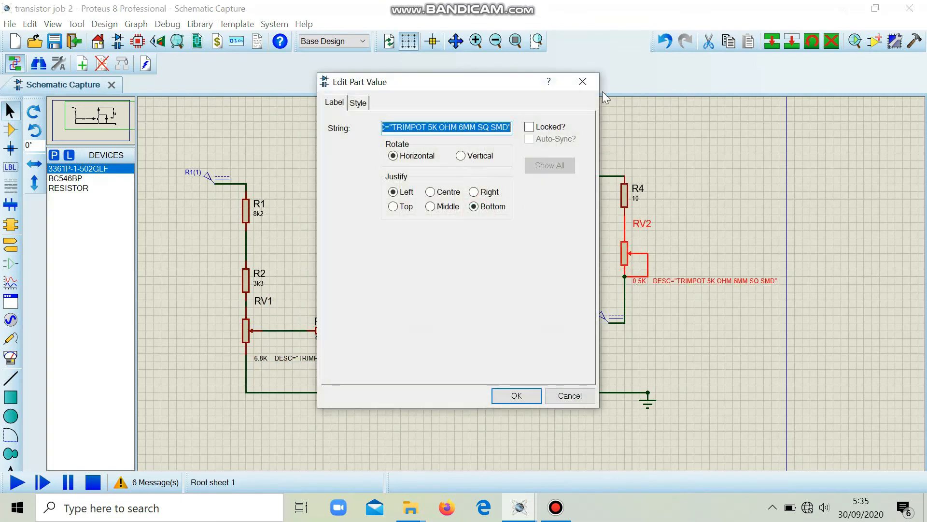
pyautogui.click(583, 82)
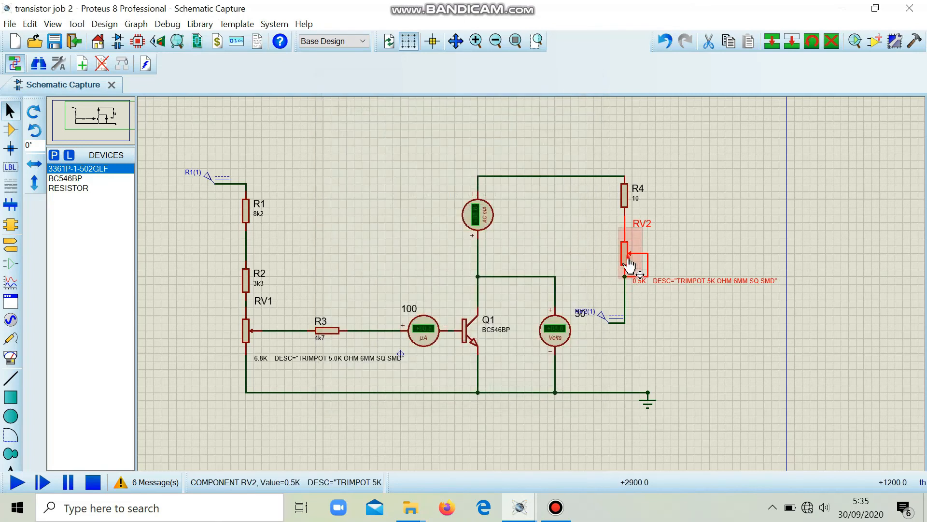
pyautogui.doubleClick(628, 258)
pyautogui.click(389, 159)
pyautogui.press('BackSpace')
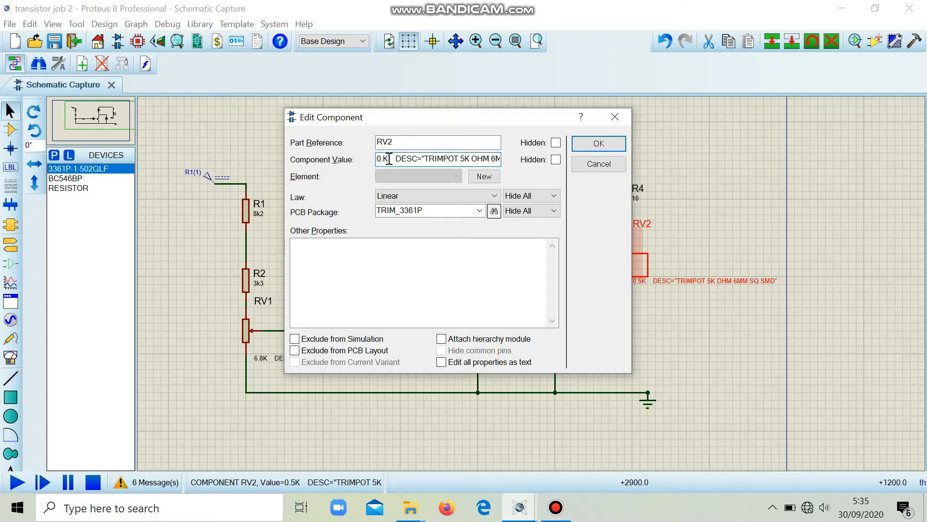
pyautogui.write('6')
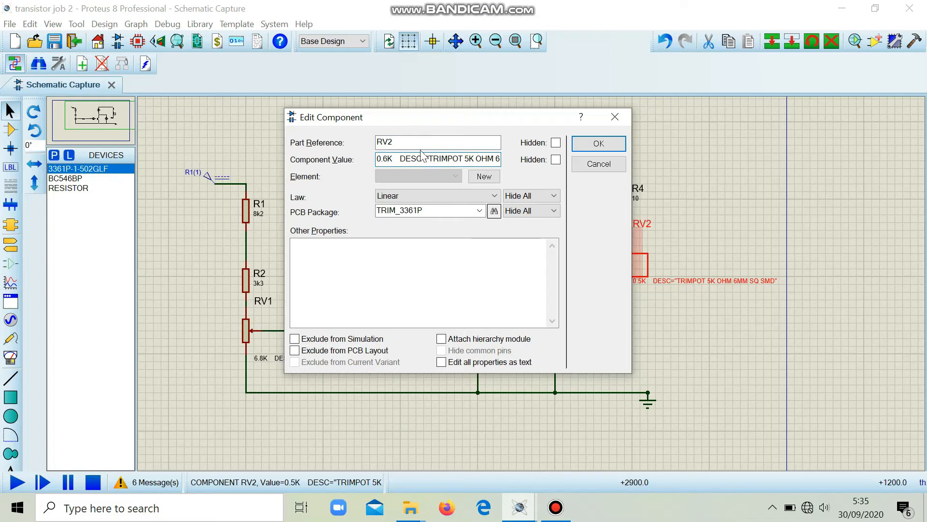
pyautogui.click(599, 144)
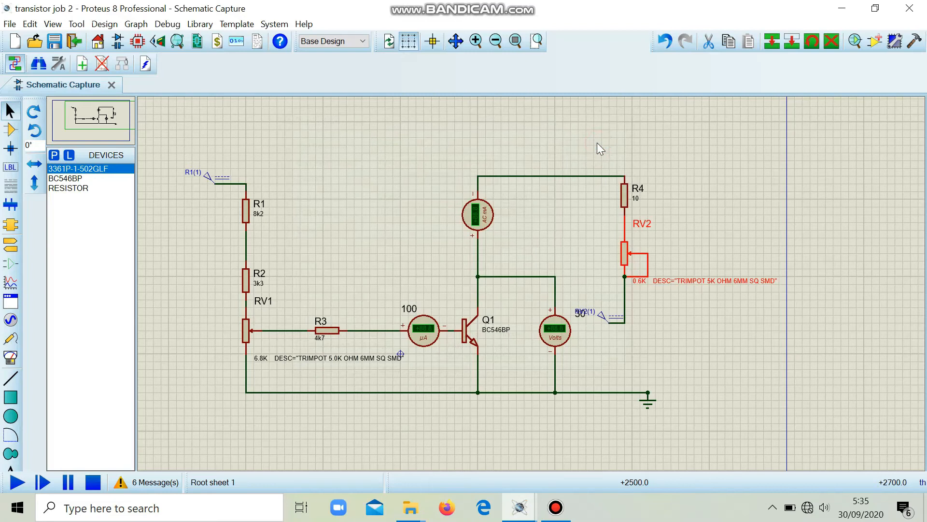
# - Simulate the circuit with the current trimpot values to read the base current, collector current and voltage meters, and stop the run
pyautogui.click(14, 482)
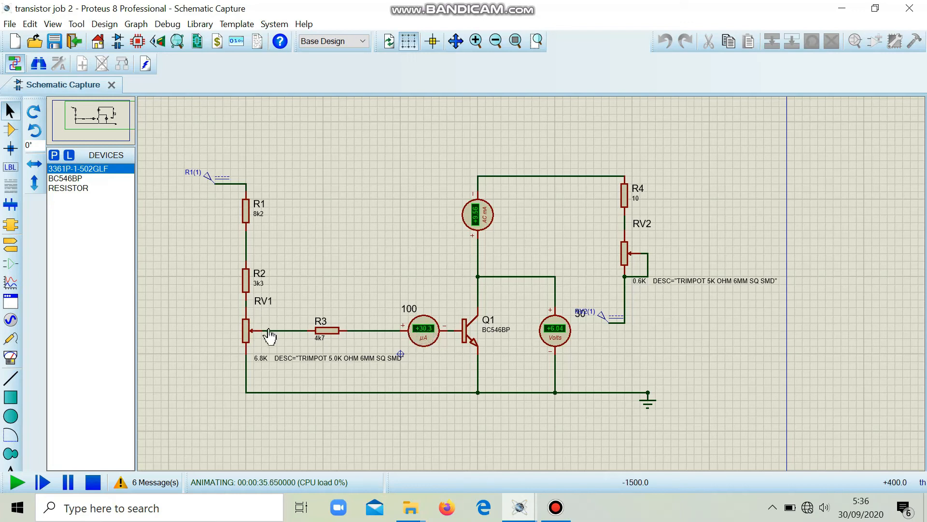
pyautogui.click(93, 482)
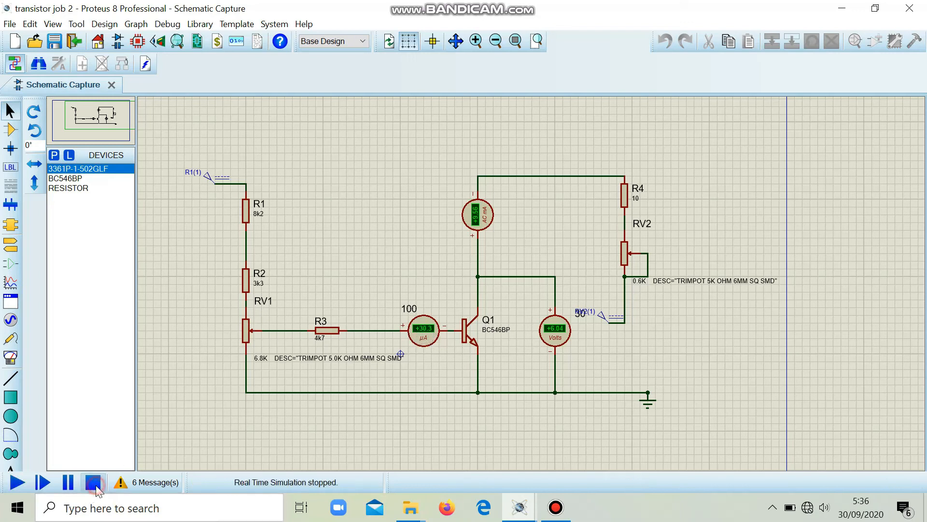
# - Set the component value of trimpot RV1 to 7.8K, keeping its description text
pyautogui.click(248, 329)
pyautogui.click(248, 330)
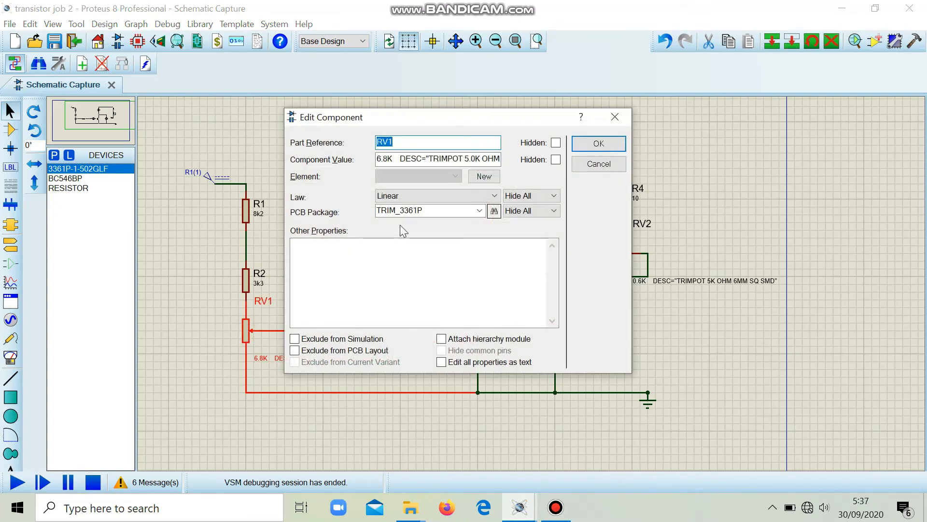
pyautogui.click(386, 161)
pyautogui.press('BackSpace')
pyautogui.write('7')
pyautogui.click(598, 143)
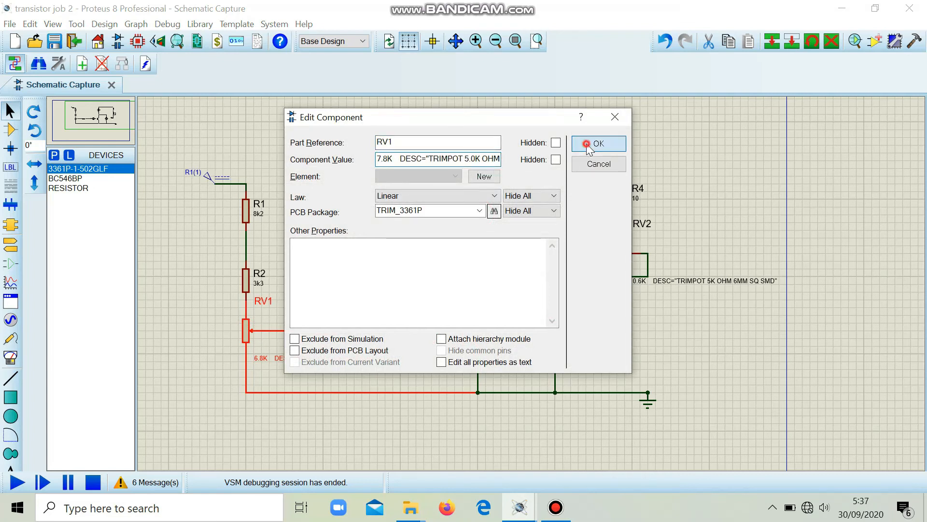
# - Simulate the circuit twice with the edited RV1 value to read the meters, stopping each run
pyautogui.click(23, 486)
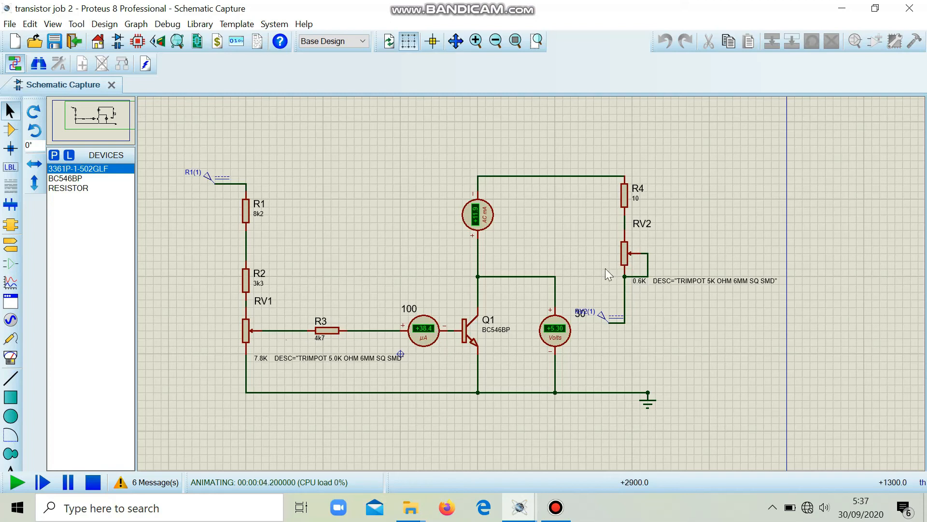
pyautogui.click(99, 485)
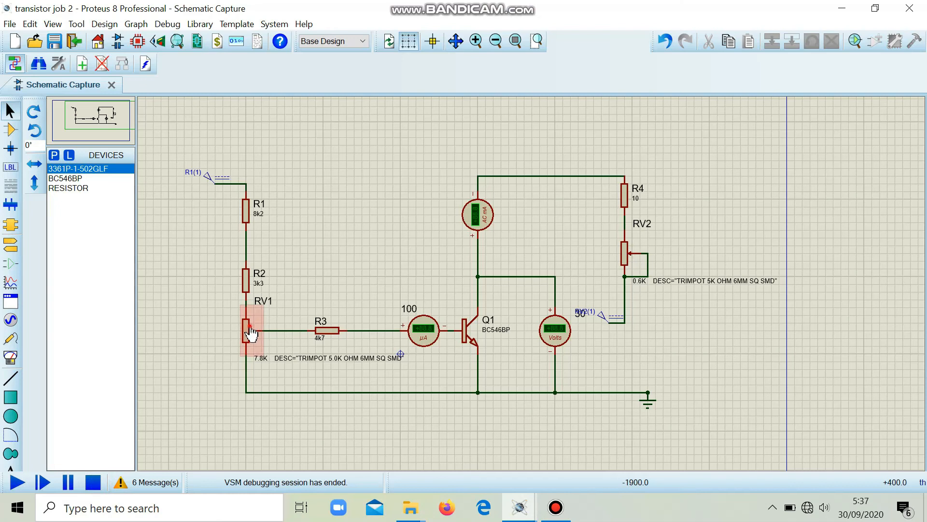
pyautogui.click(250, 332)
pyautogui.click(16, 483)
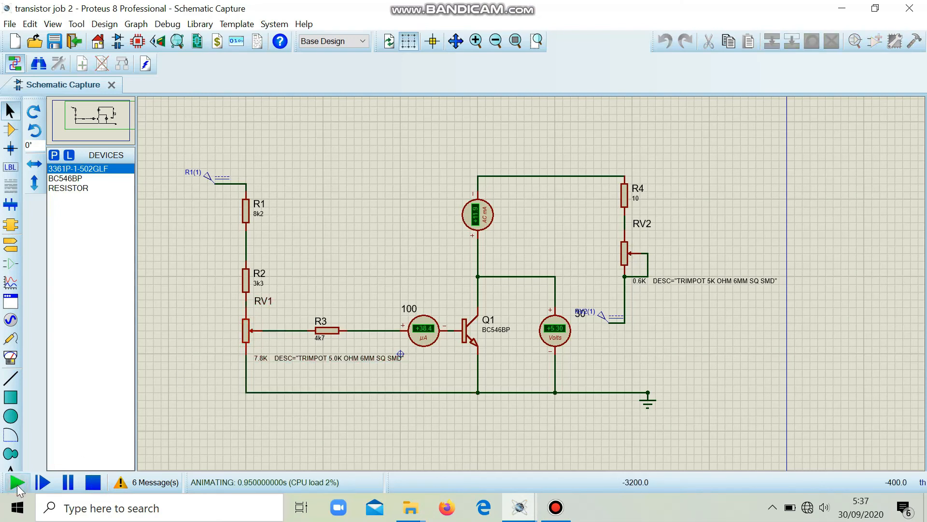
pyautogui.click(99, 481)
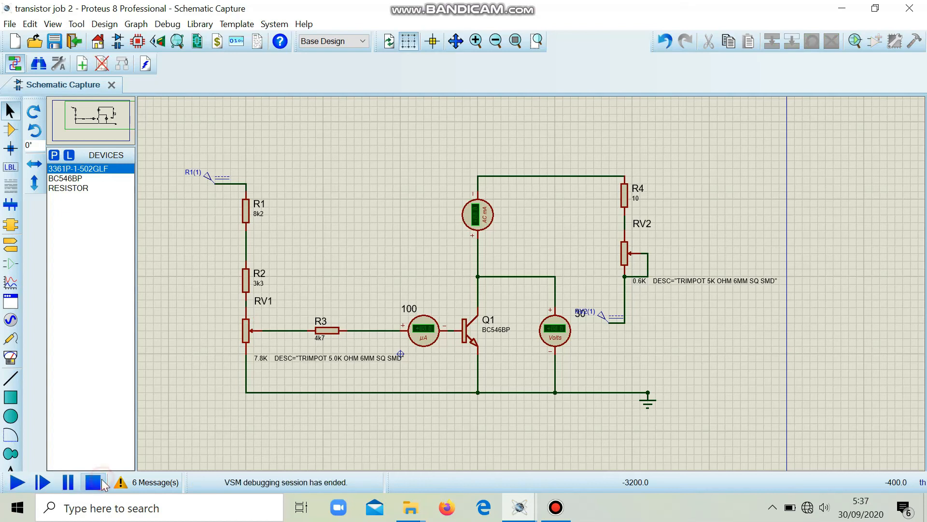
# - Set the component value of trimpot RV1 to 8.1K, keeping its description text
pyautogui.doubleClick(245, 326)
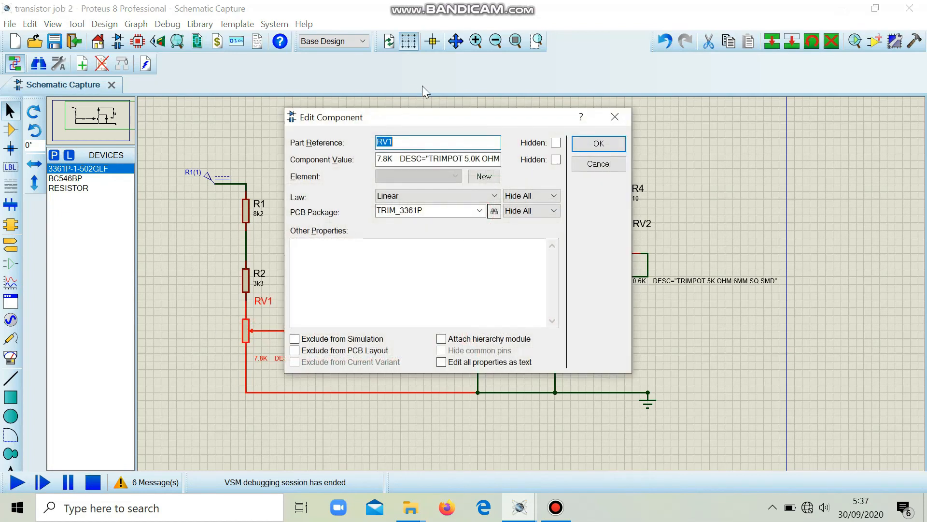
pyautogui.click(388, 160)
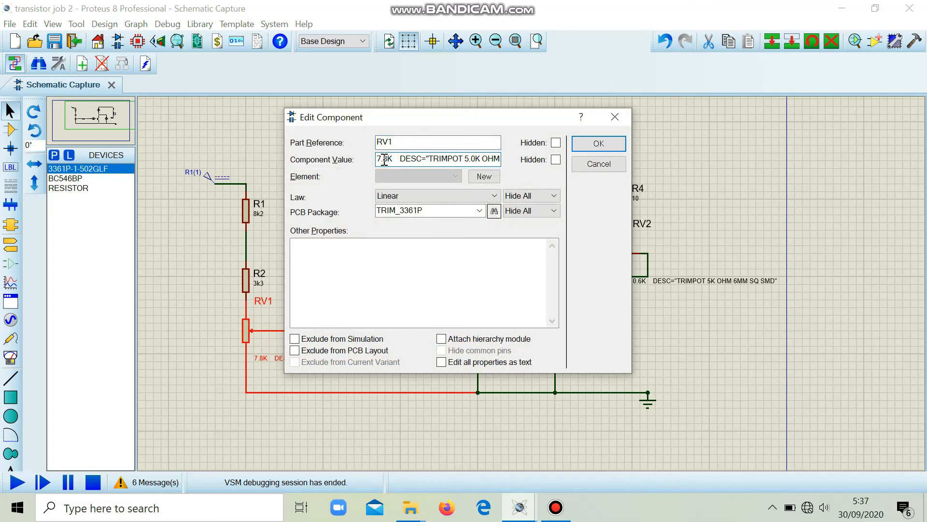
pyautogui.click(381, 157)
pyautogui.press('BackSpace')
pyautogui.write('8')
pyautogui.press('BackSpace')
pyautogui.write('1')
pyautogui.press('Return')
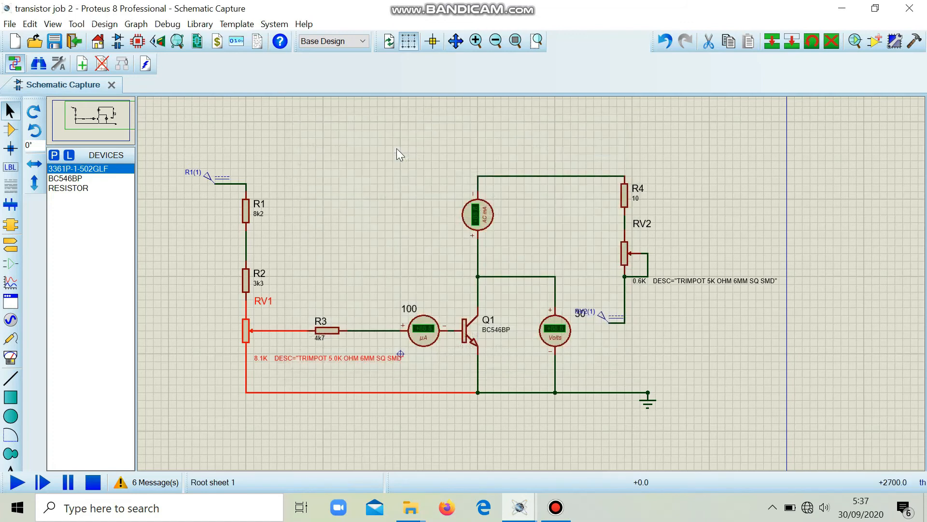
# - Set the component value of trimpot RV2 to 0.4K, keeping its description text, and run and stop a simulation to read the meters
pyautogui.doubleClick(627, 257)
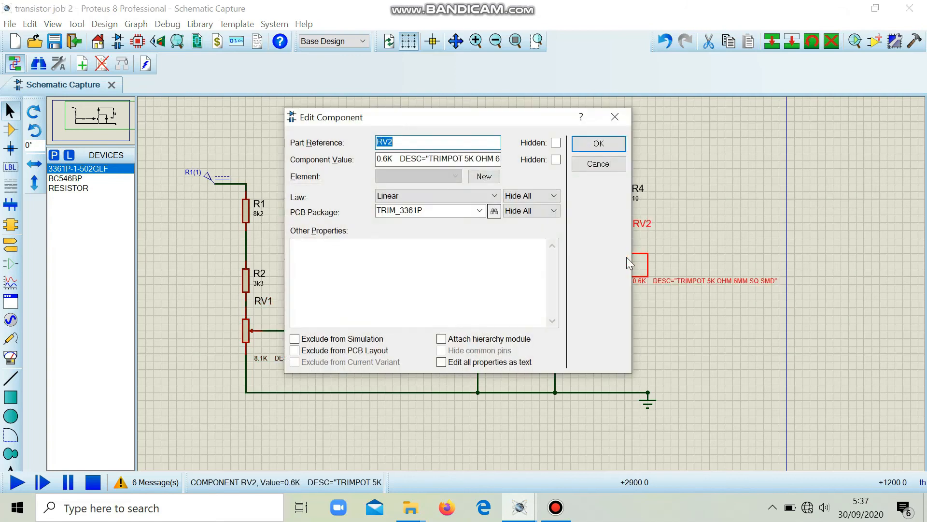
pyautogui.click(390, 159)
pyautogui.press('BackSpace')
pyautogui.write('4')
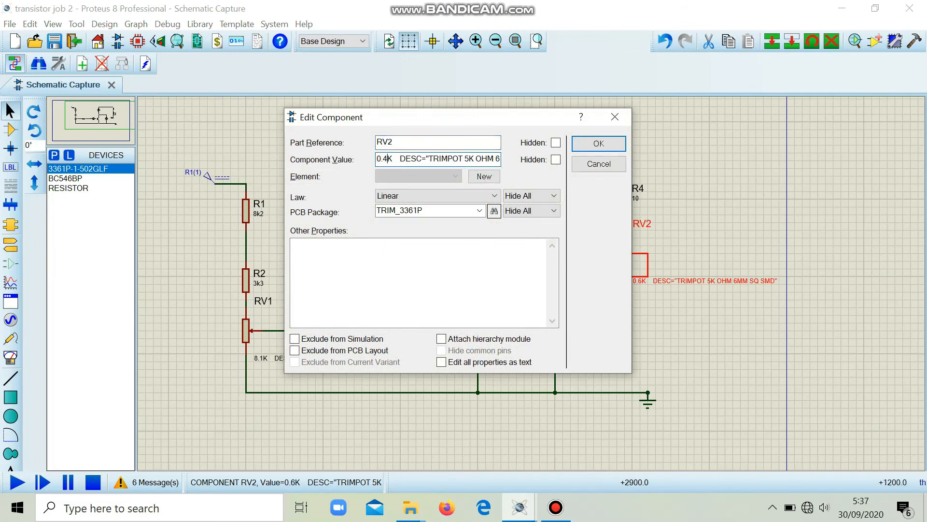
pyautogui.click(604, 147)
pyautogui.click(14, 485)
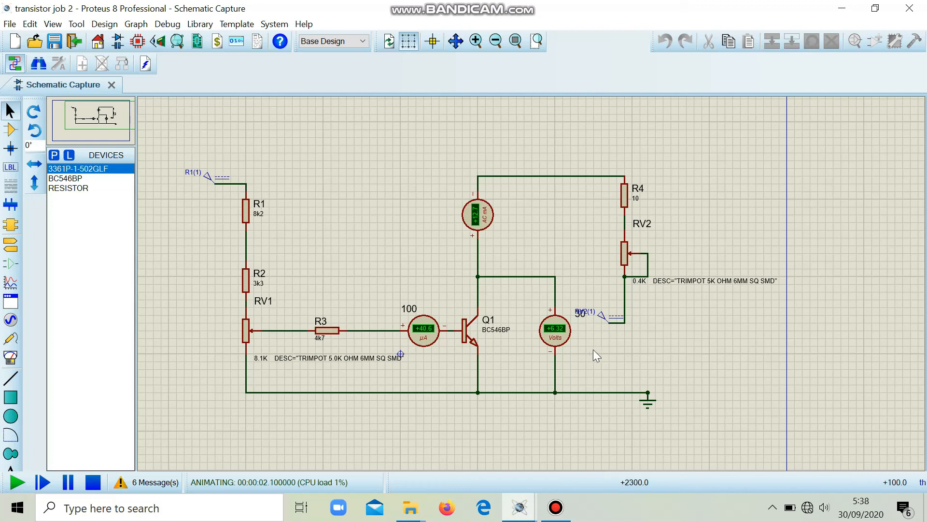
pyautogui.click(94, 482)
# - Set the component value of trimpot RV2 to 0.3K, keeping its description text, and run and stop a simulation to read the meters
pyautogui.doubleClick(624, 252)
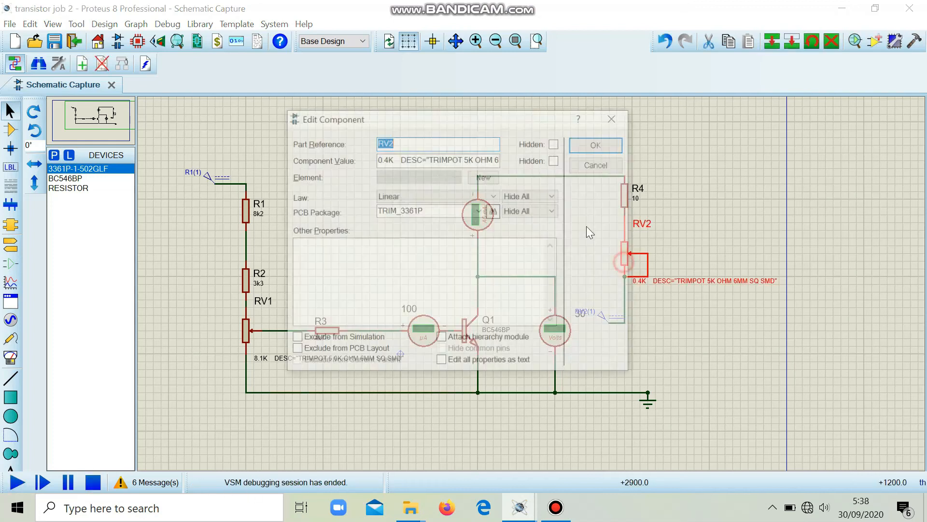
pyautogui.click(410, 145)
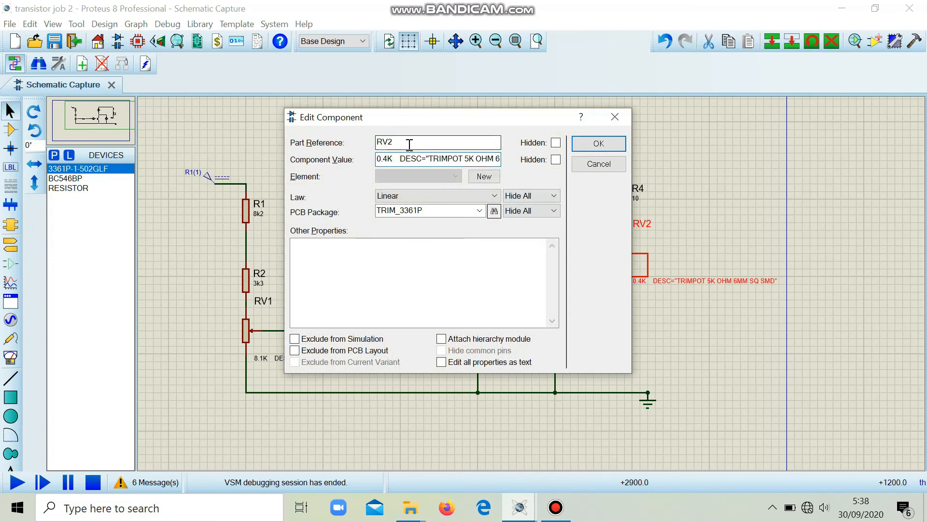
pyautogui.press('BackSpace')
pyautogui.write('3')
pyautogui.press('Return')
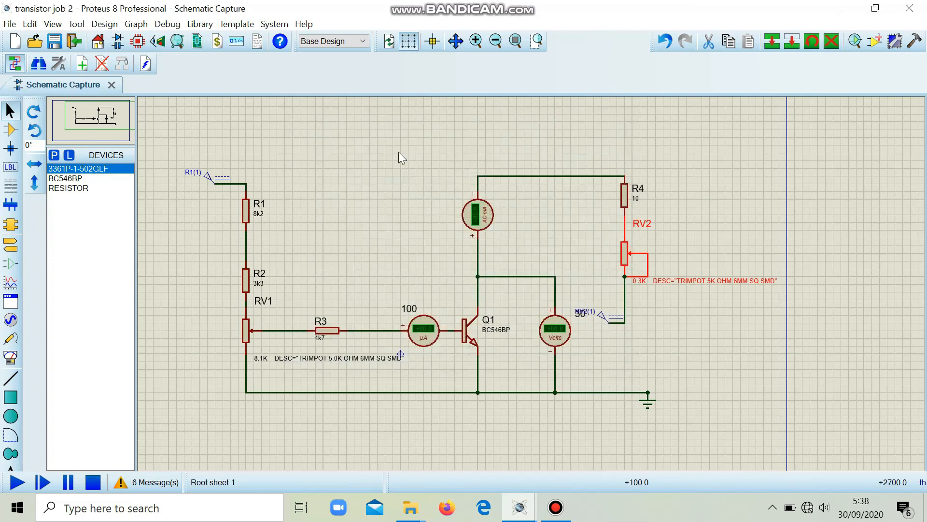
pyautogui.click(18, 482)
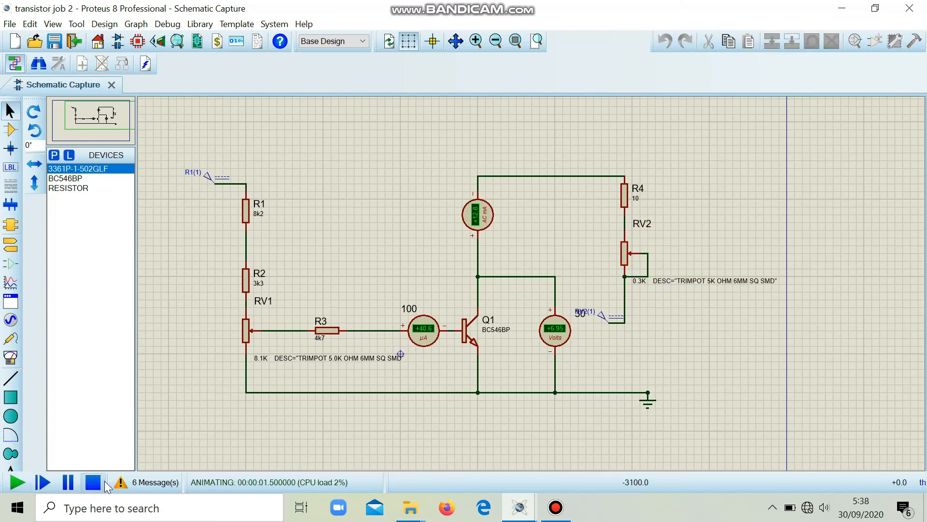
pyautogui.click(94, 482)
# - Set the component value of trimpot RV2 to 0.5K, keeping its description text, and run and stop a simulation to read the meters
pyautogui.click(624, 253)
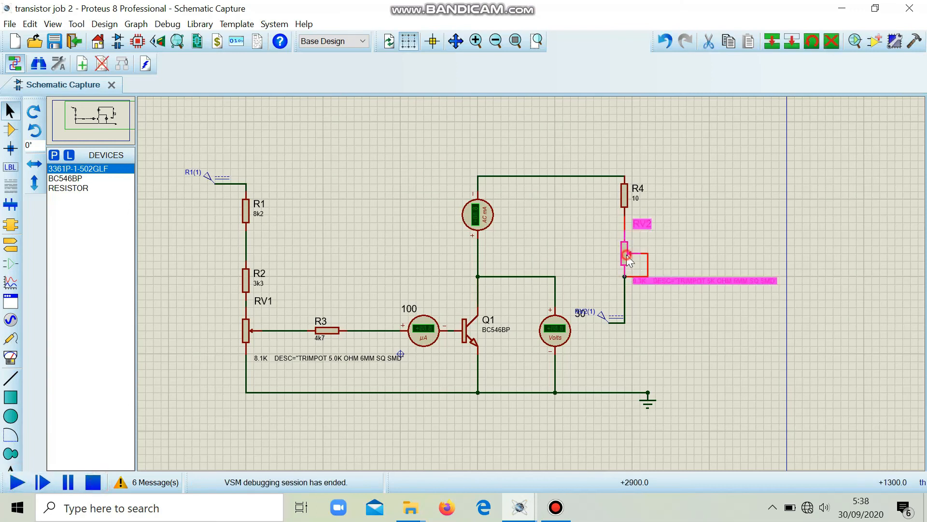
pyautogui.click(625, 253)
pyautogui.click(387, 156)
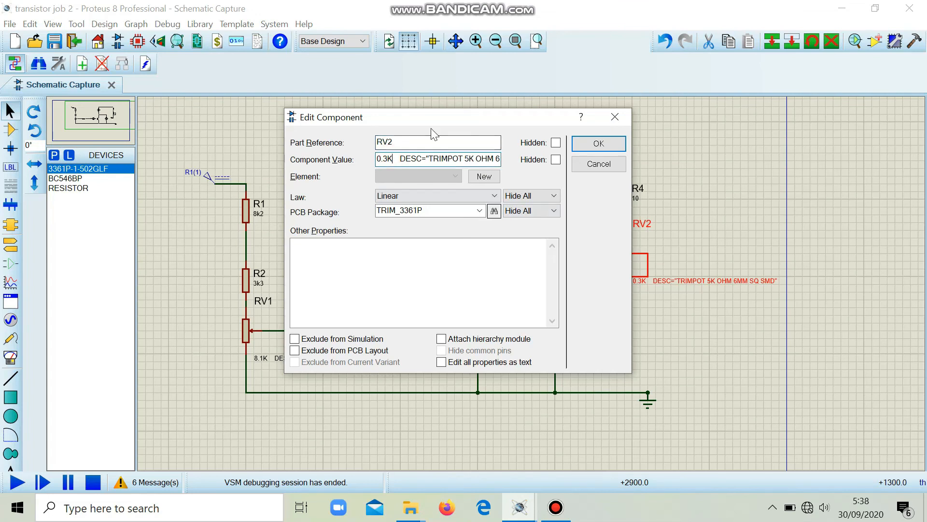
pyautogui.press('BackSpace')
pyautogui.write('5')
pyautogui.press('Return')
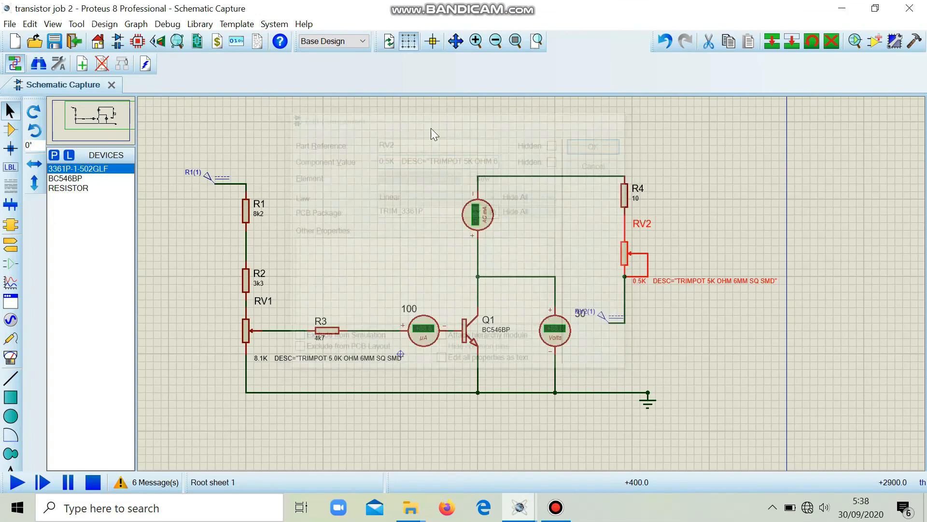
pyautogui.click(27, 482)
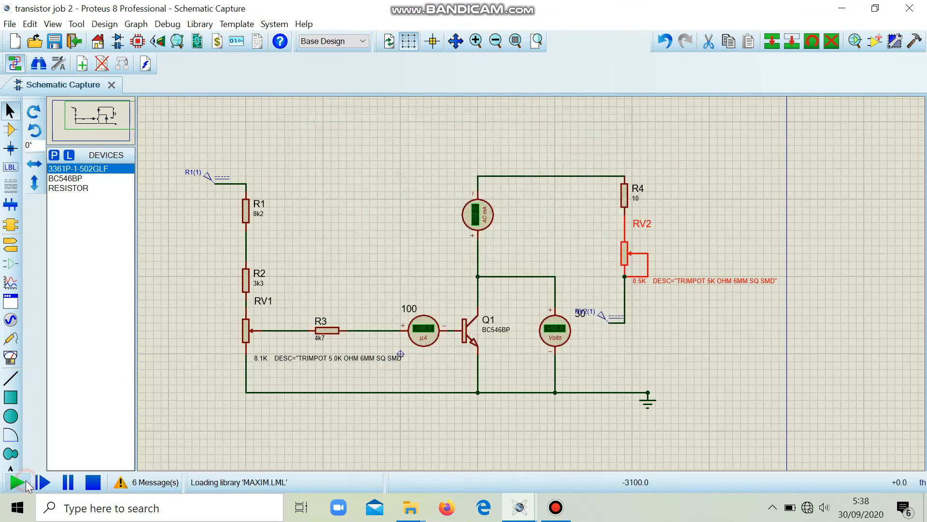
pyautogui.click(94, 482)
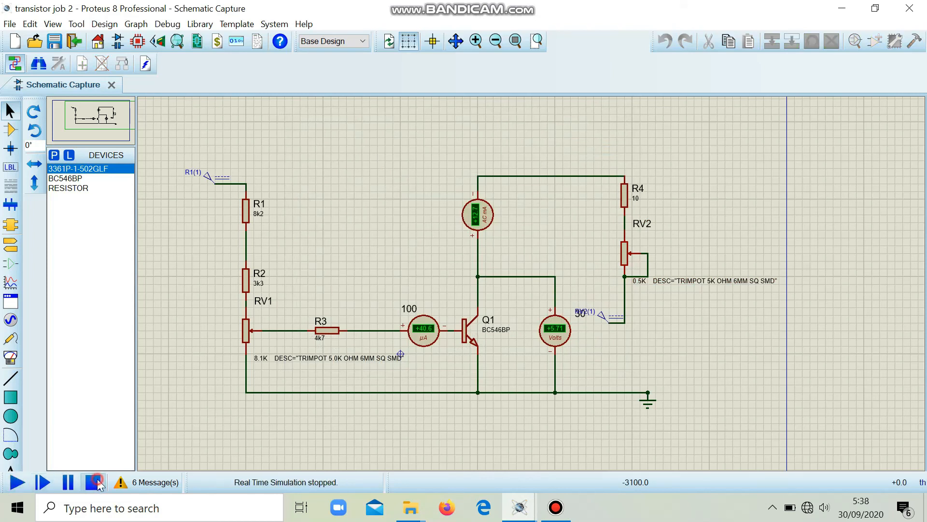
# - Check RV2's component value in its properties, and simulate the circuit again to read the meters, stopping the run
pyautogui.doubleClick(624, 263)
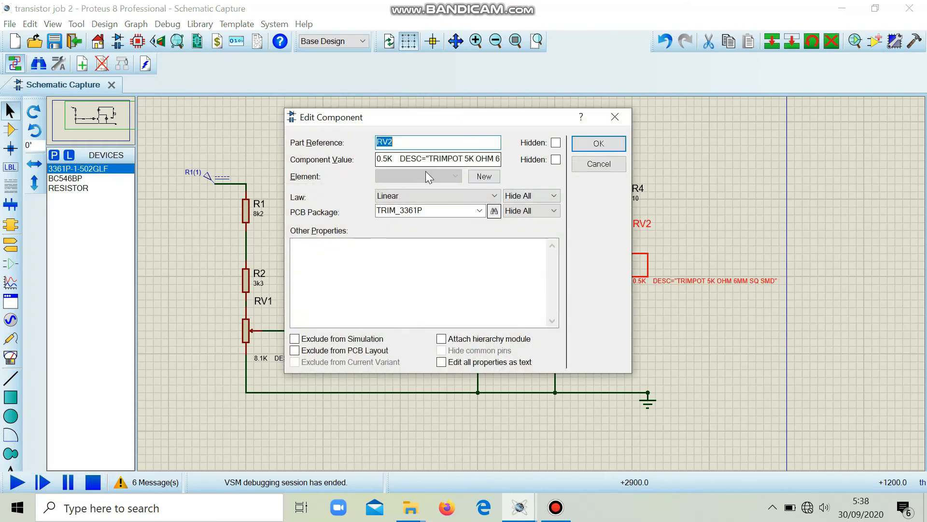
pyautogui.click(388, 156)
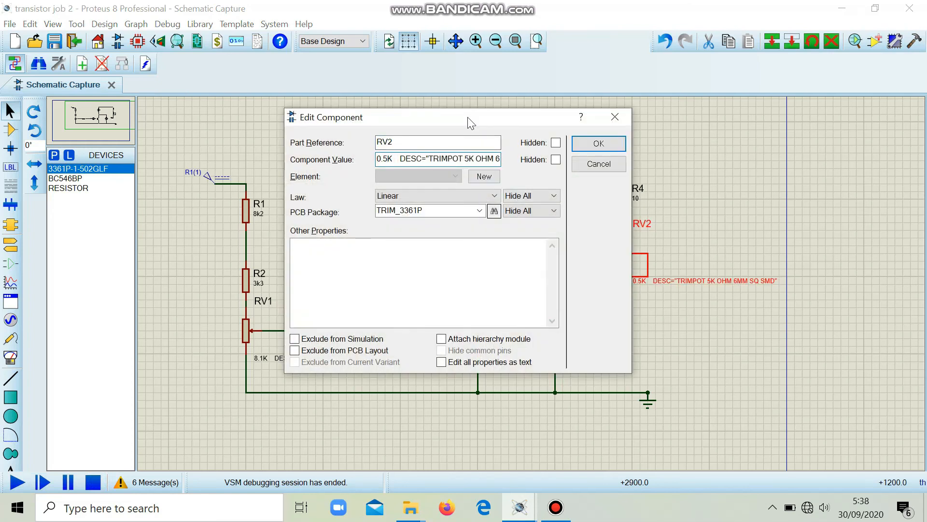
pyautogui.press('Return')
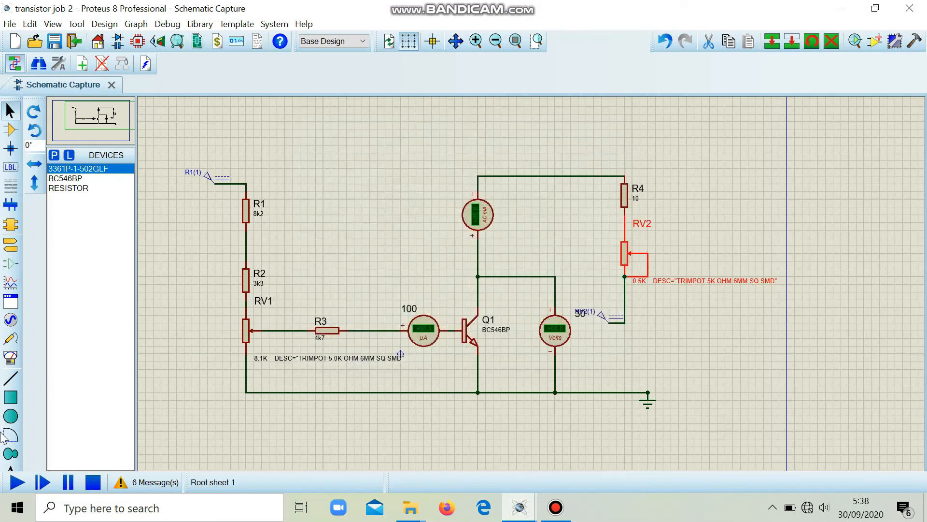
pyautogui.click(17, 482)
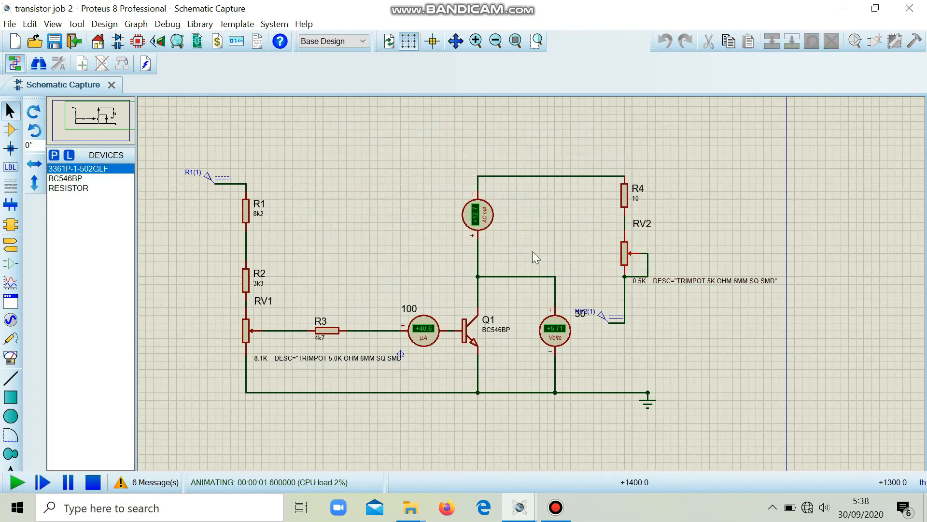
pyautogui.click(93, 482)
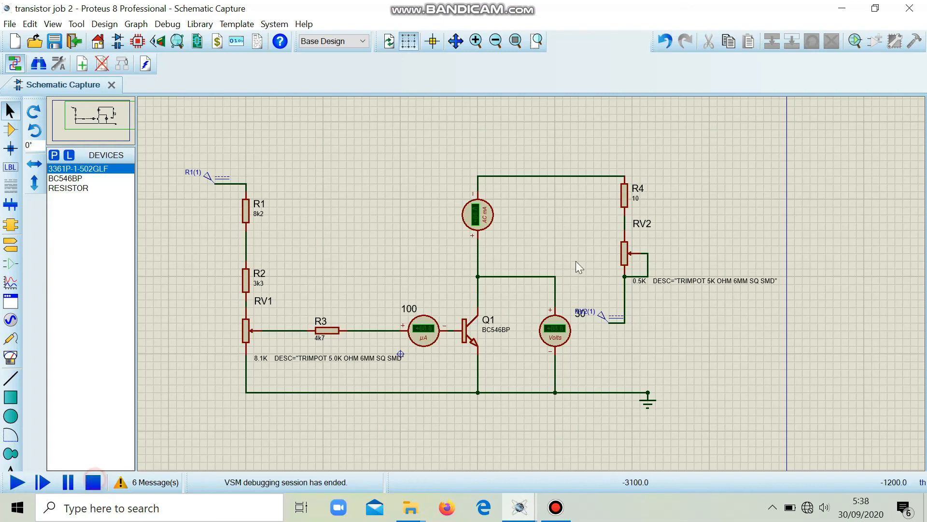
# - Set the component value of trimpot RV2 to 0.6K, keeping its description text, and run and stop a simulation to read the meters
pyautogui.doubleClick(616, 248)
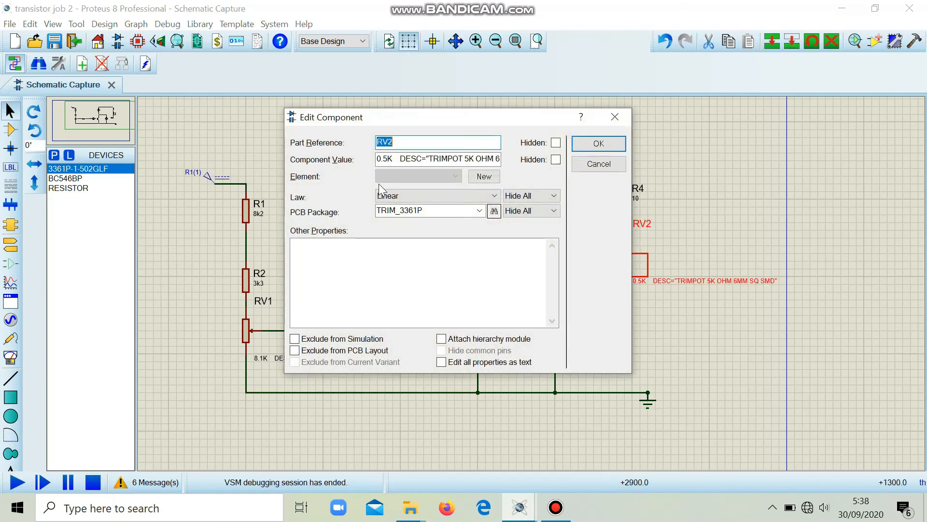
pyautogui.moveTo(388, 159); pyautogui.dragTo(384, 159)
pyautogui.press('BackSpace')
pyautogui.write('6')
pyautogui.press('Return')
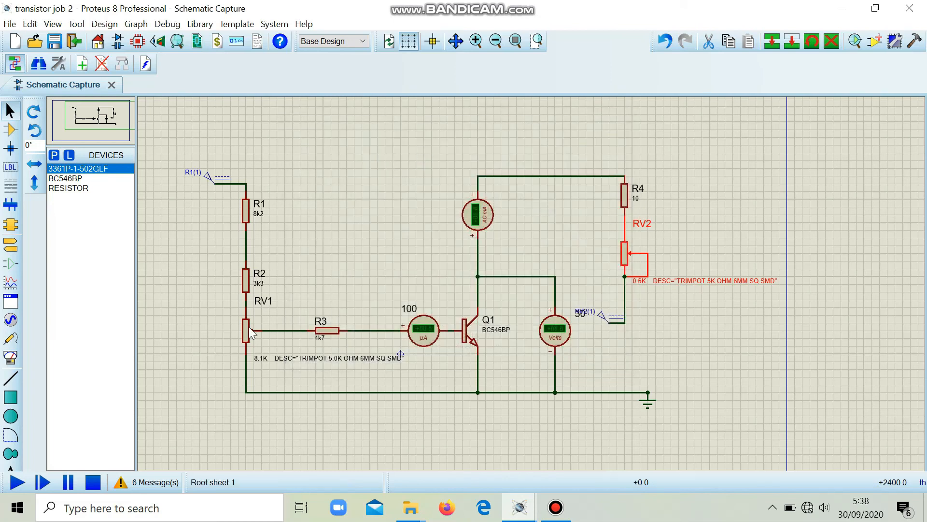
pyautogui.click(13, 482)
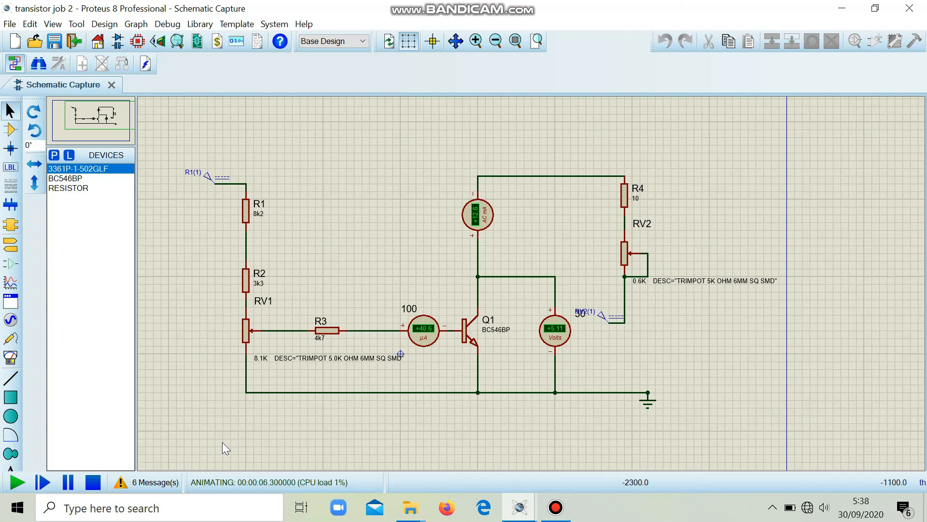
pyautogui.click(95, 486)
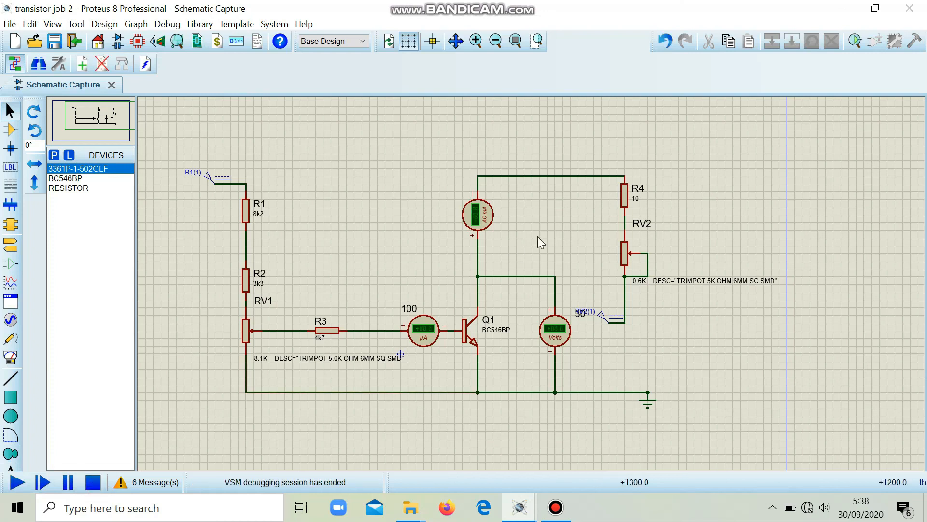
# - Set trimpot RV2's component value to 0.4K, keeping its description text, and simulate the circuit to read the meters, stopping the run
pyautogui.doubleClick(625, 263)
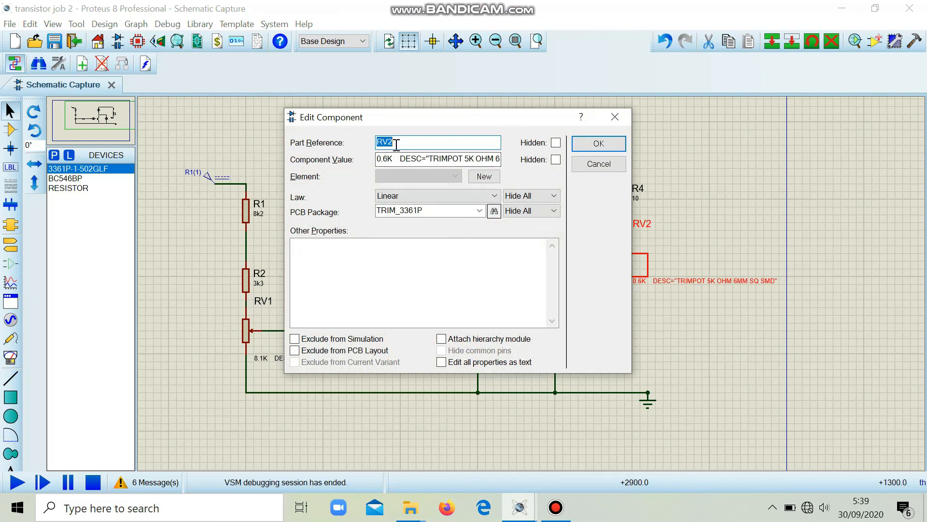
pyautogui.click(388, 158)
pyautogui.press('BackSpace')
pyautogui.write('4')
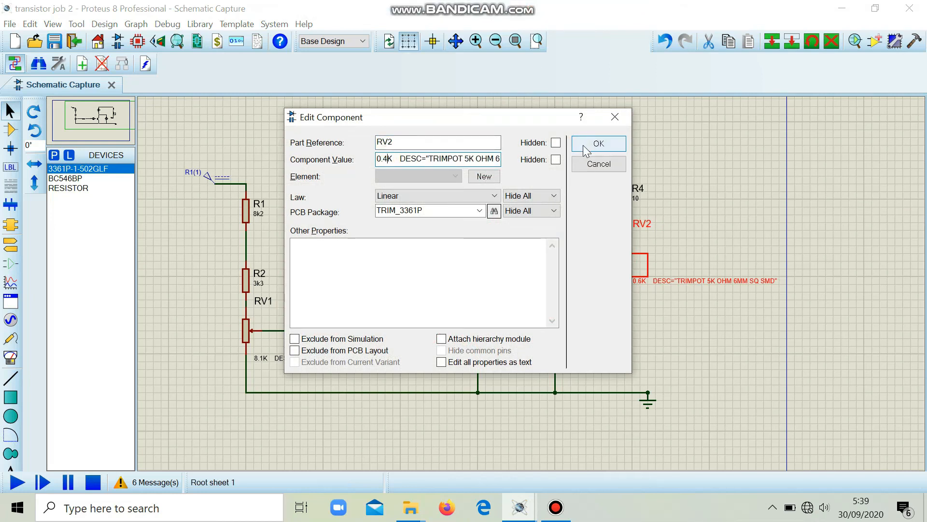
pyautogui.click(598, 143)
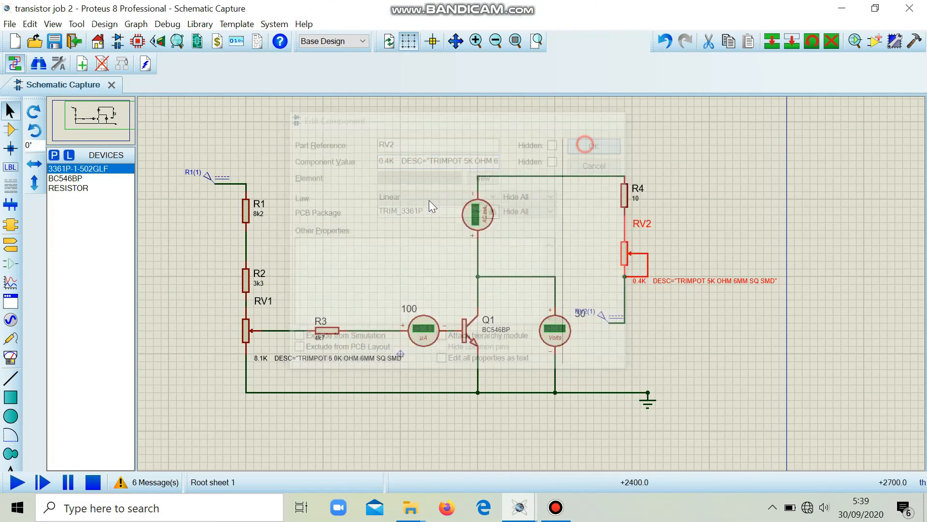
pyautogui.click(16, 483)
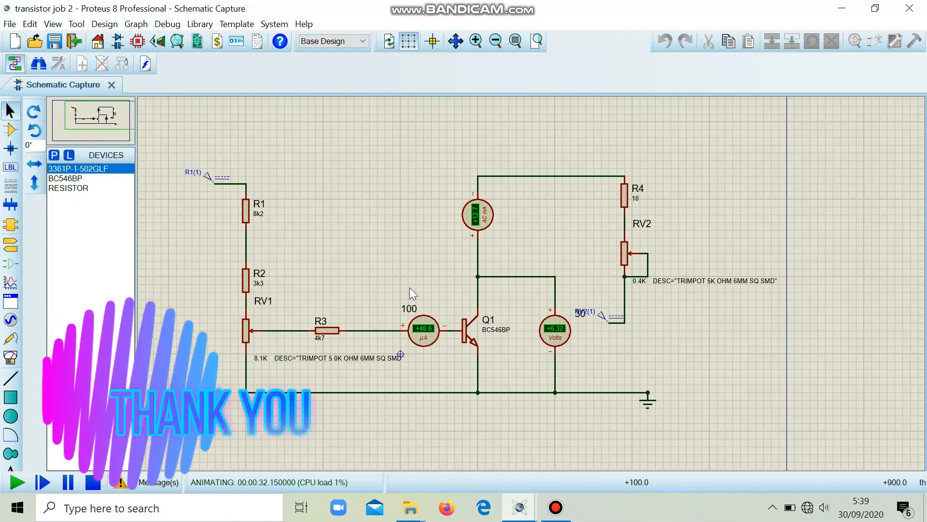
pyautogui.click(96, 486)
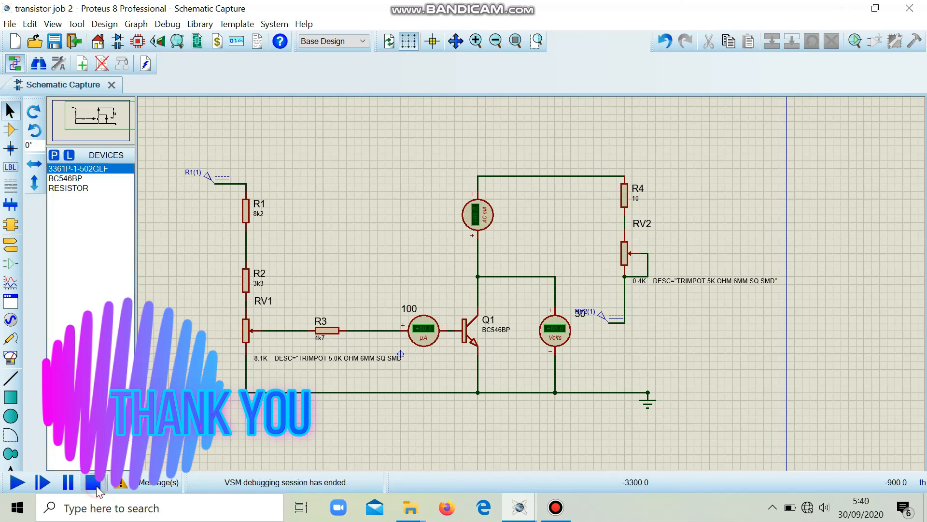